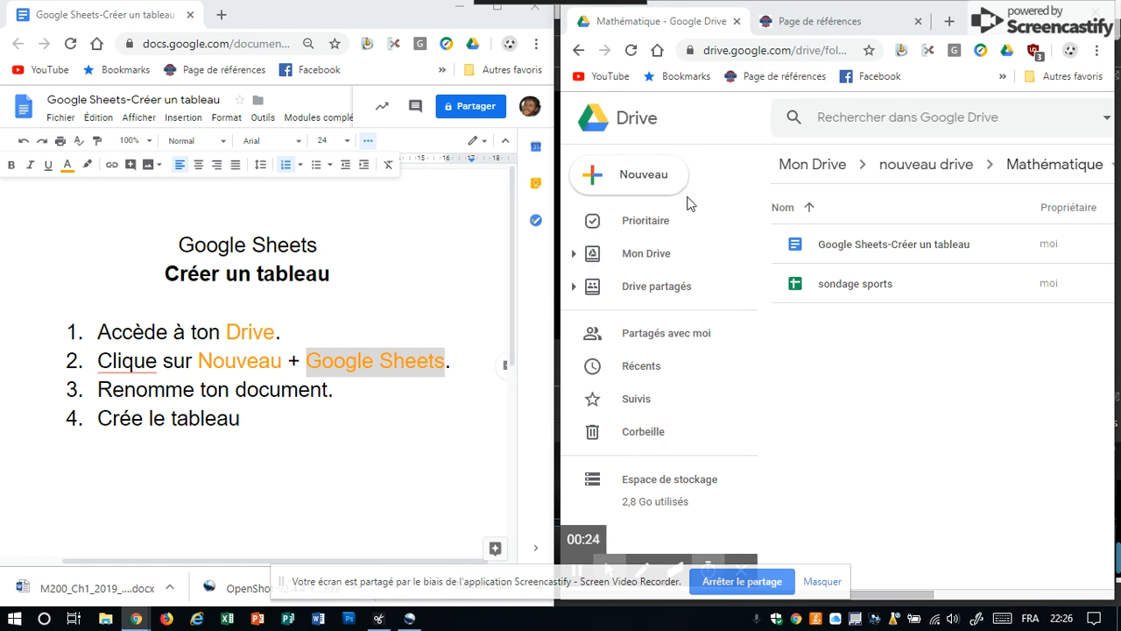
Step: Create a new Google Sheets spreadsheet in the Drive folder Mathématique and maximize its browser window
{"action": "left_click", "coordinate": [623, 177]}
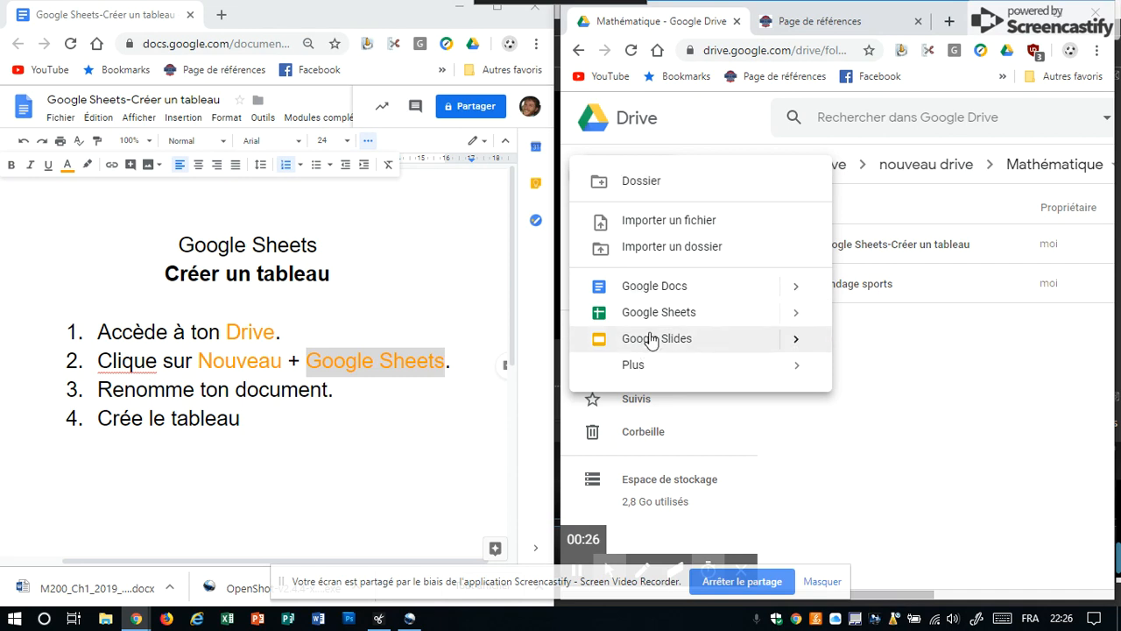
{"action": "left_click", "coordinate": [653, 312]}
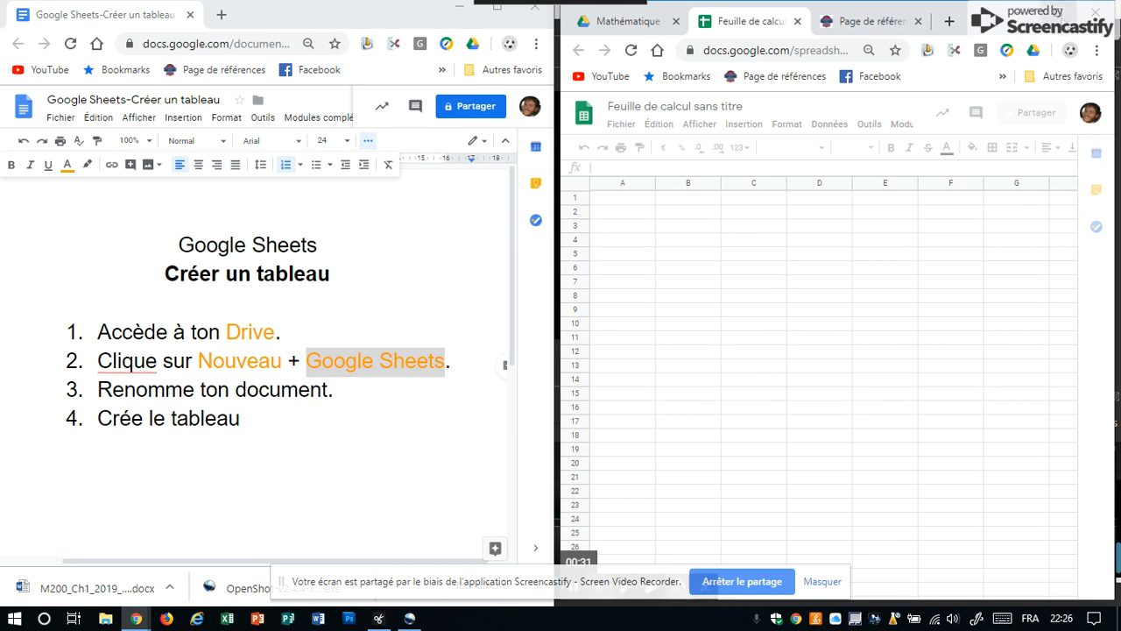
{"action": "left_click", "coordinate": [1058, 13]}
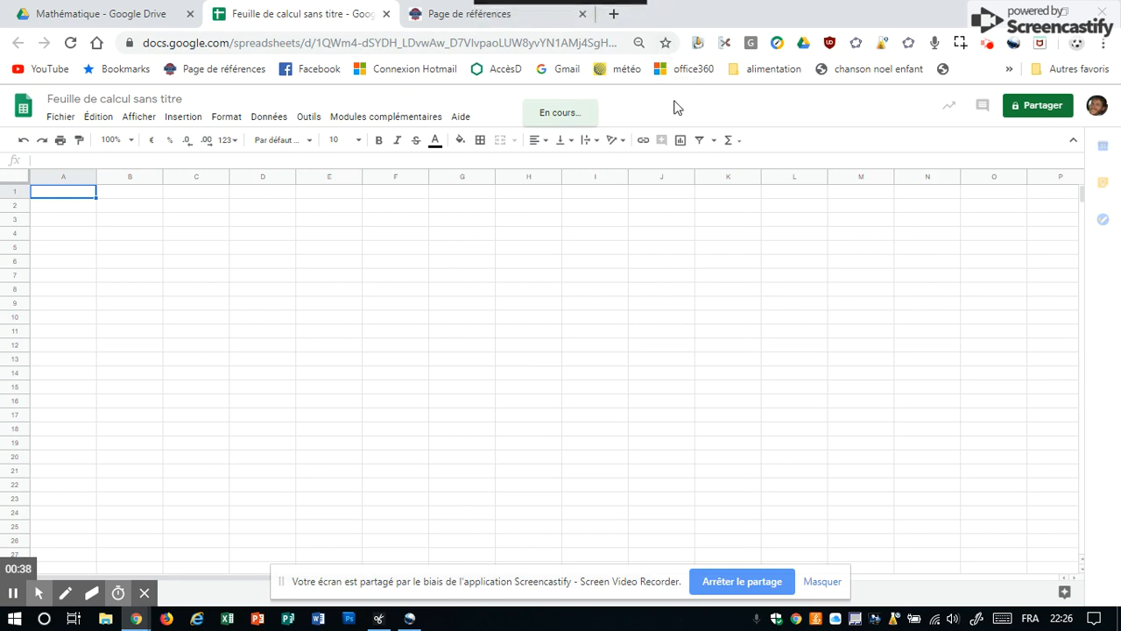
Step: Rename the untitled spreadsheet as "Sondage sports été"
{"action": "key", "text": "ctrl+plus"}
{"action": "key", "text": "ctrl+plus"}
{"action": "key", "text": "ctrl+plus"}
{"action": "key", "text": "ctrl+plus"}
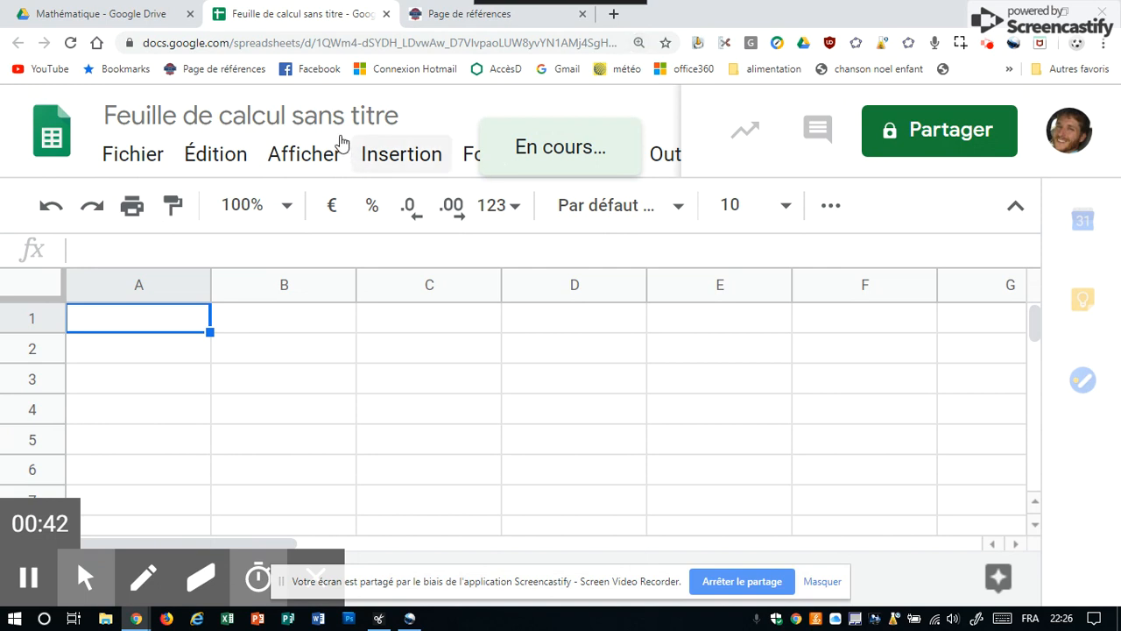
{"action": "left_click", "coordinate": [202, 110]}
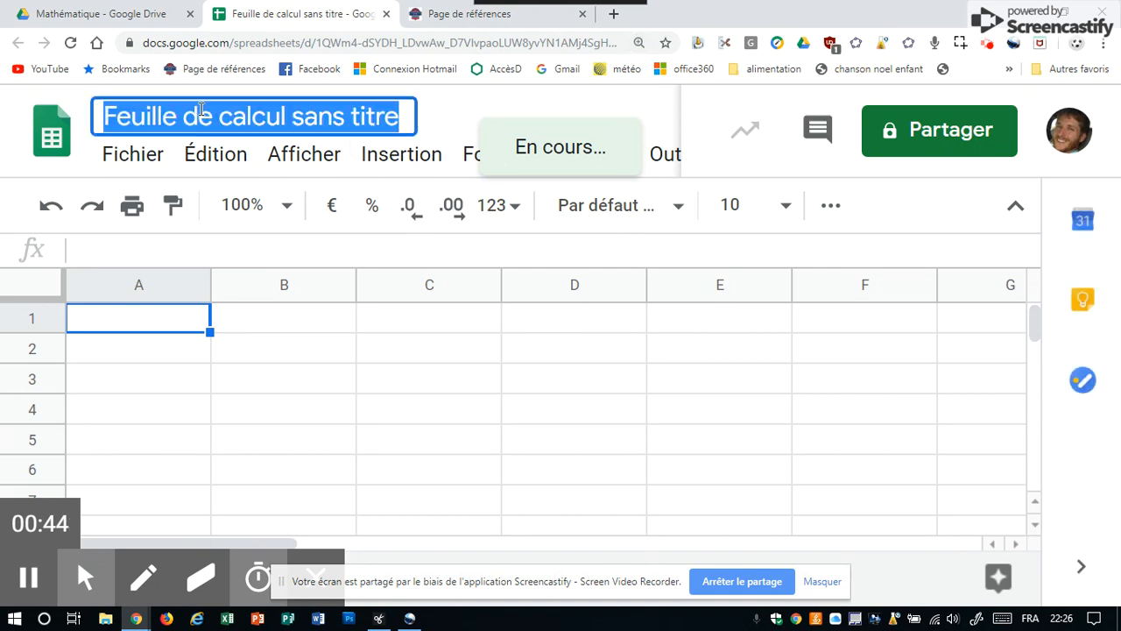
{"action": "type", "text": "Sondage sports"}
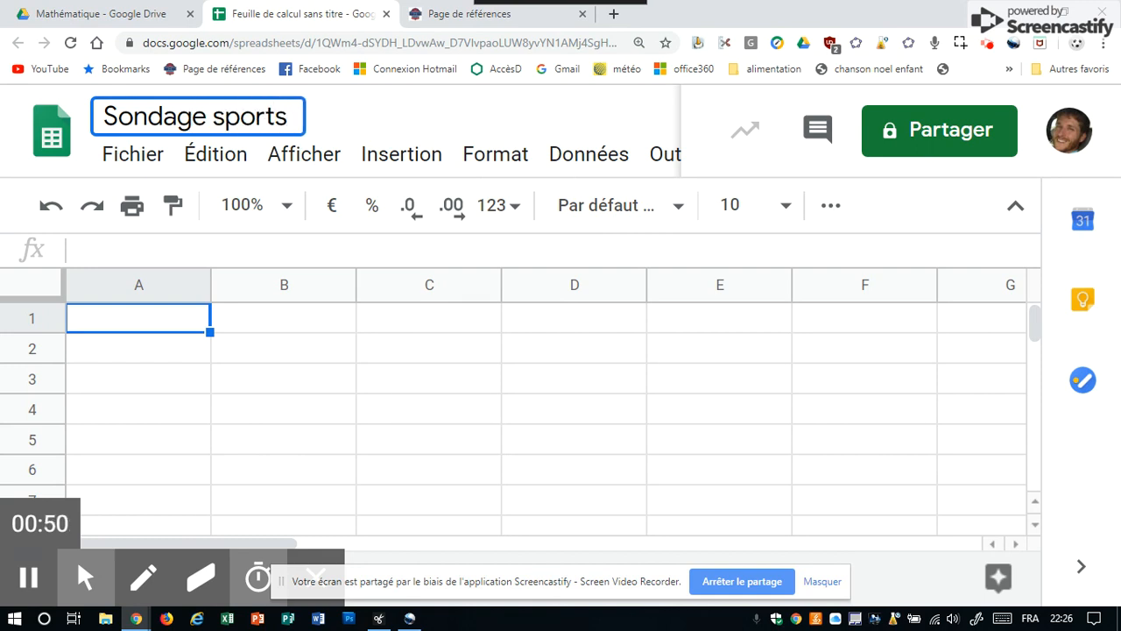
{"action": "type", "text": " été"}
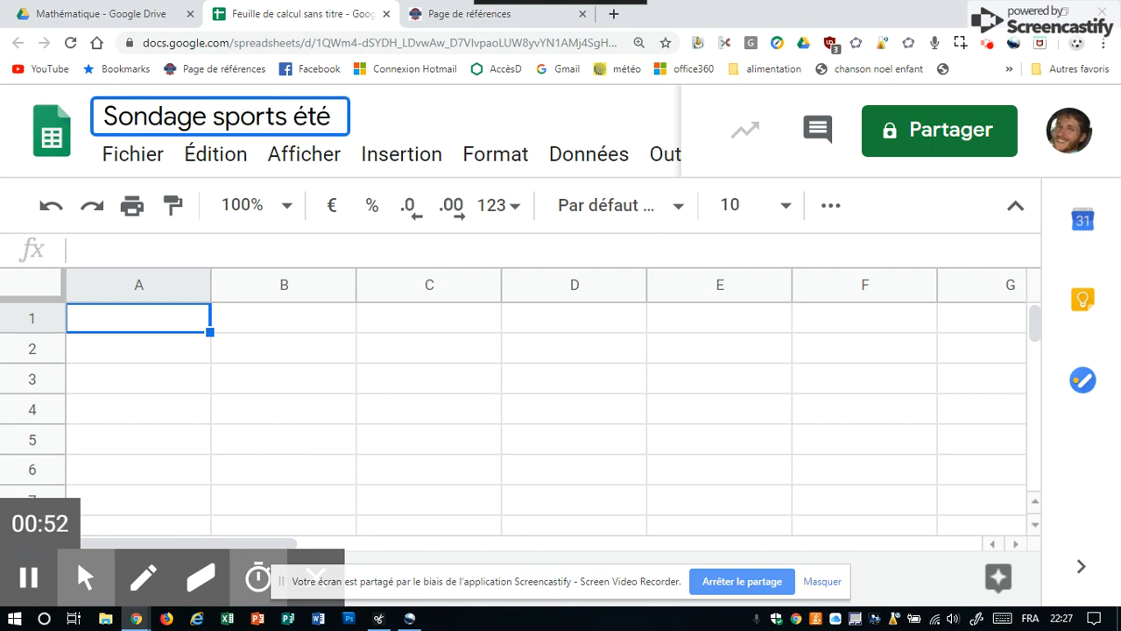
{"action": "left_click", "coordinate": [133, 401]}
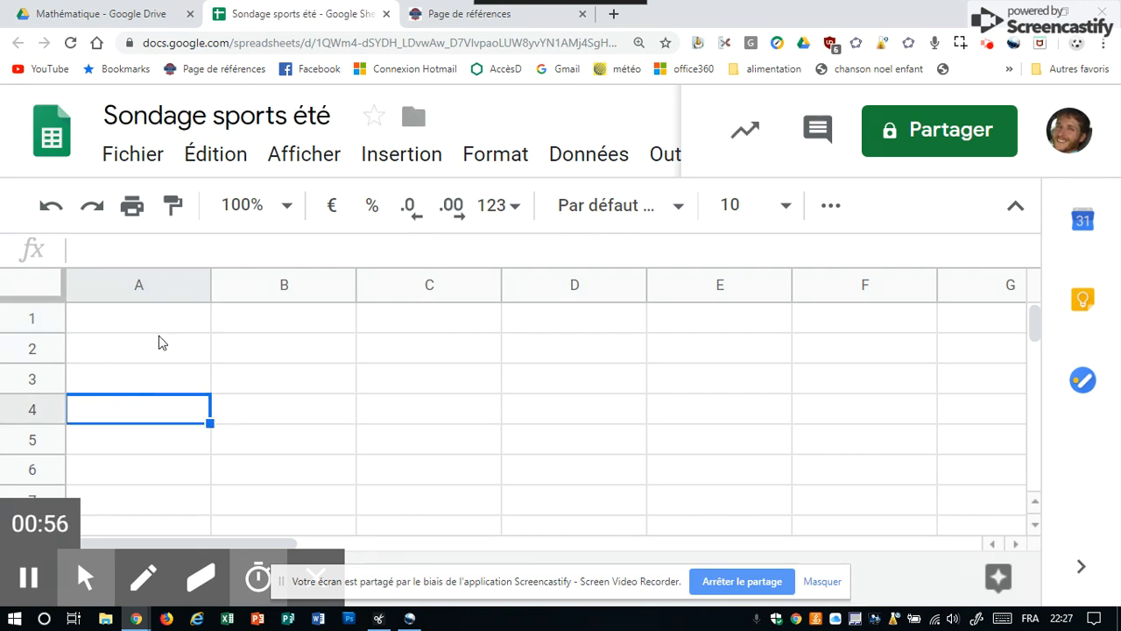
Step: Enter the column headers Sports, Effectif and Fréquence in cells A1 to C1
{"action": "left_click", "coordinate": [163, 325]}
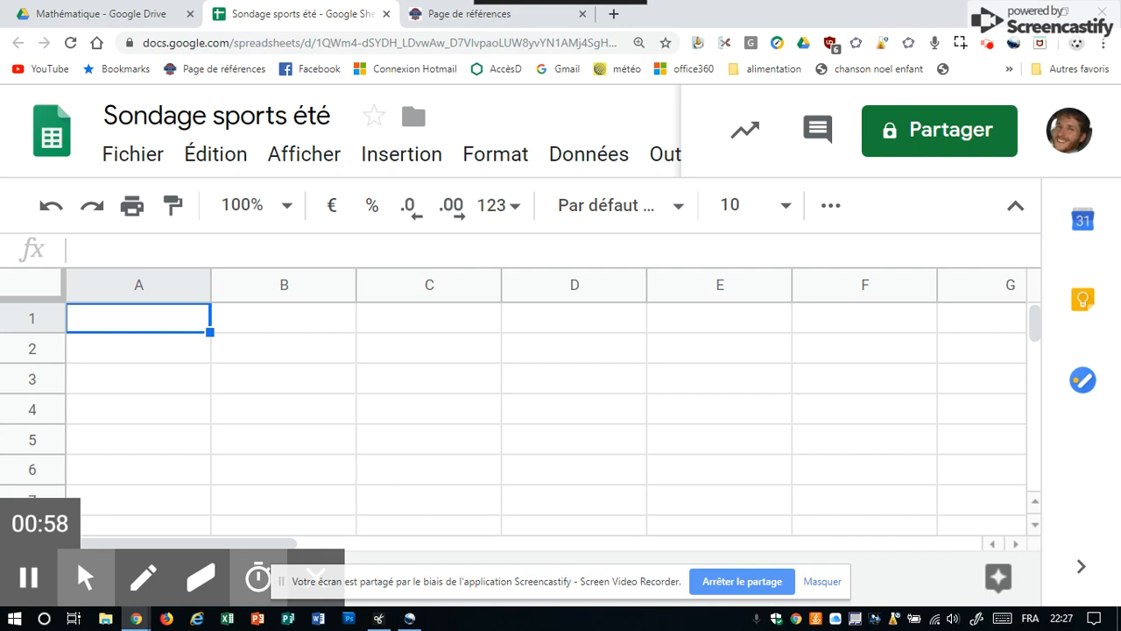
{"action": "type", "text": "S"}
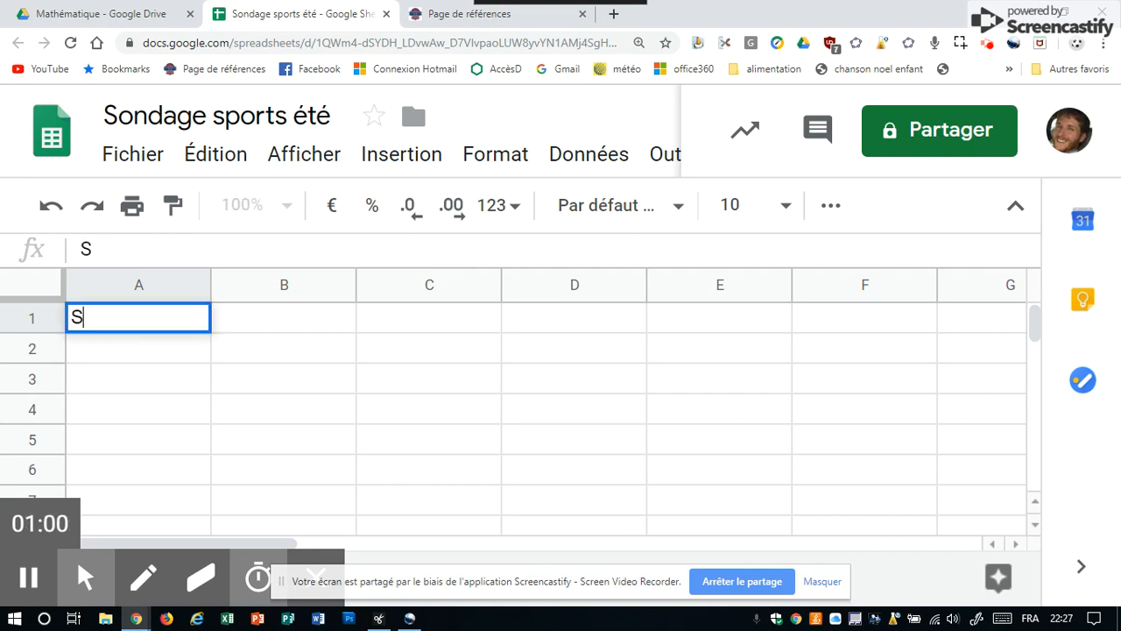
{"action": "type", "text": "ports"}
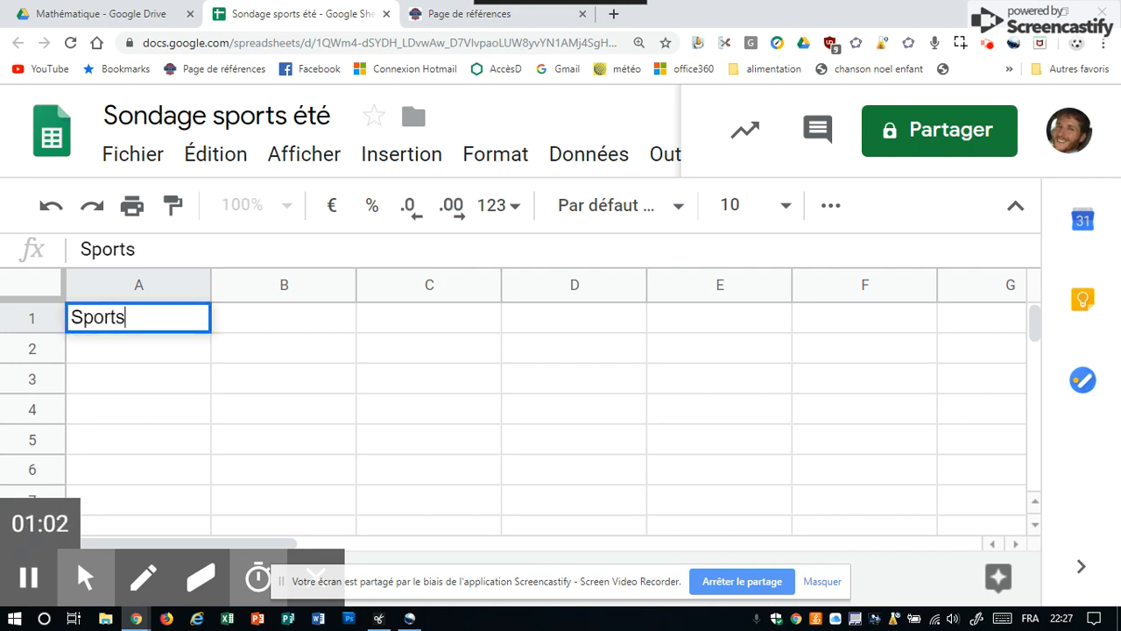
{"action": "key", "text": "Tab"}
{"action": "type", "text": "Effecr"}
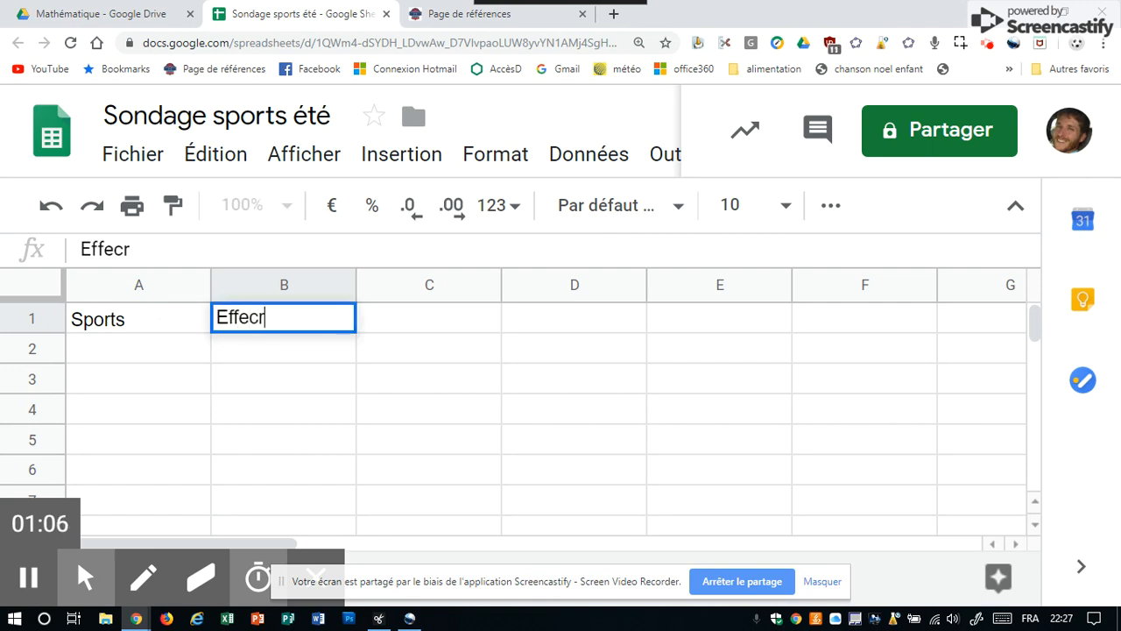
{"action": "key", "text": "BackSpace"}
{"action": "type", "text": "tifs"}
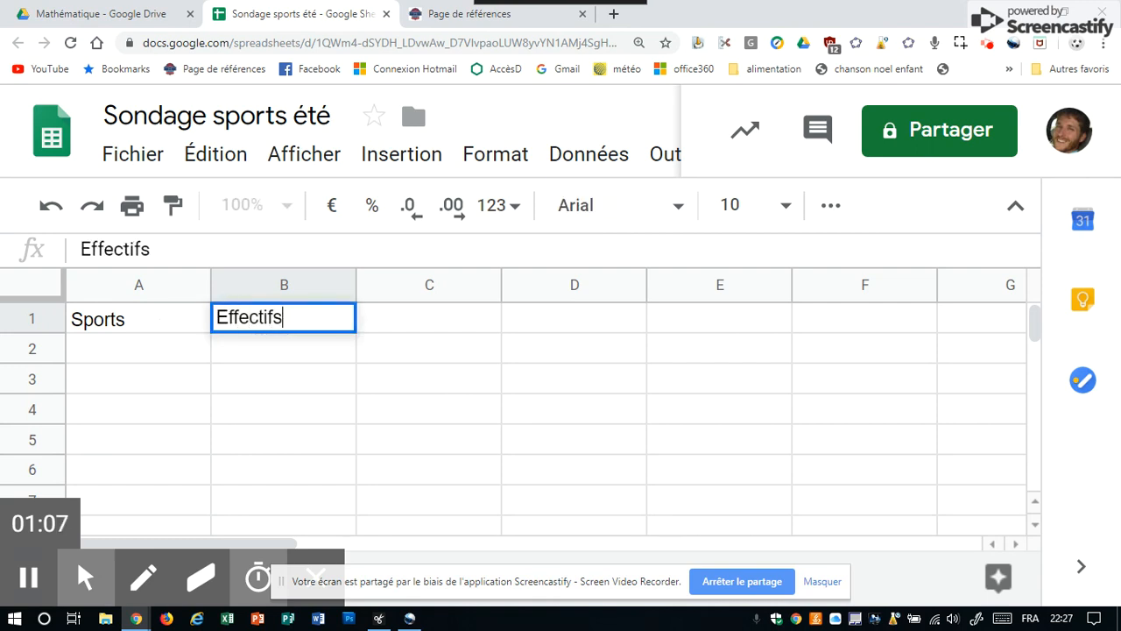
{"action": "key", "text": "BackSpace"}
{"action": "key", "text": "Tab"}
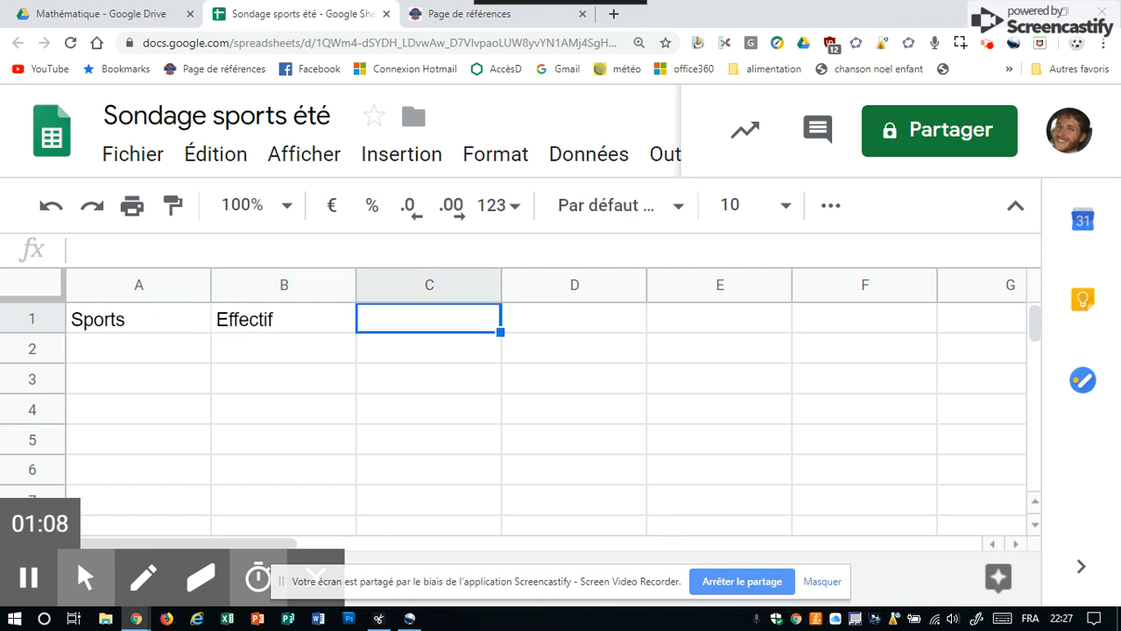
{"action": "type", "text": "Fréq"}
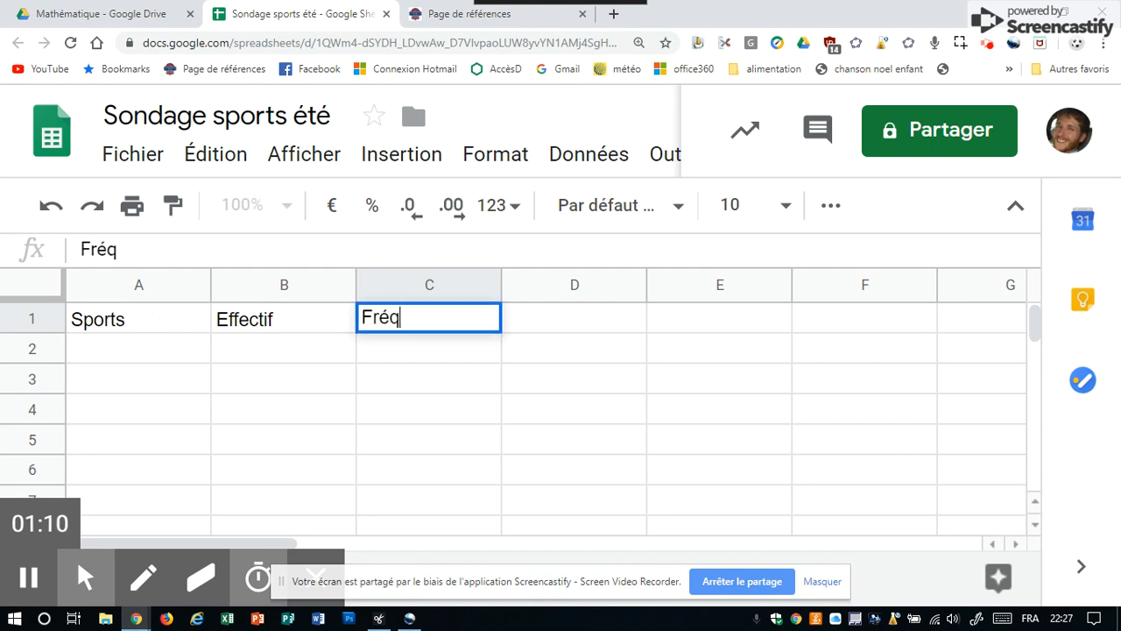
{"action": "type", "text": "uence"}
{"action": "key", "text": "Return"}
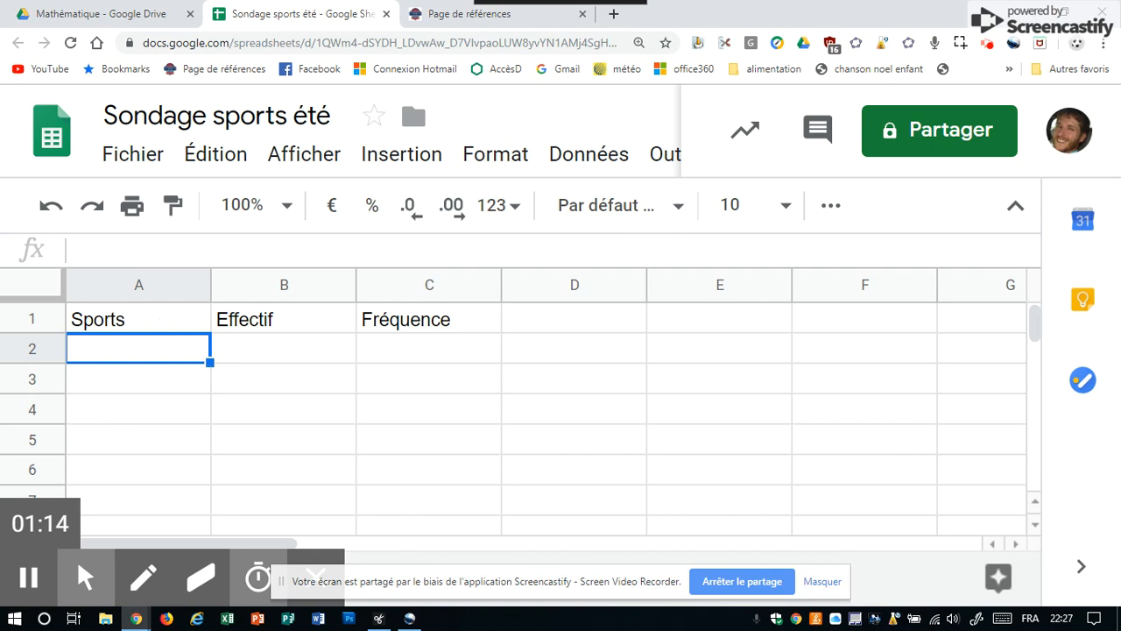
Step: List Baseball, Ultimate, Golf and Total under the Sports header in cells A2 to A5
{"action": "type", "text": "Baseball"}
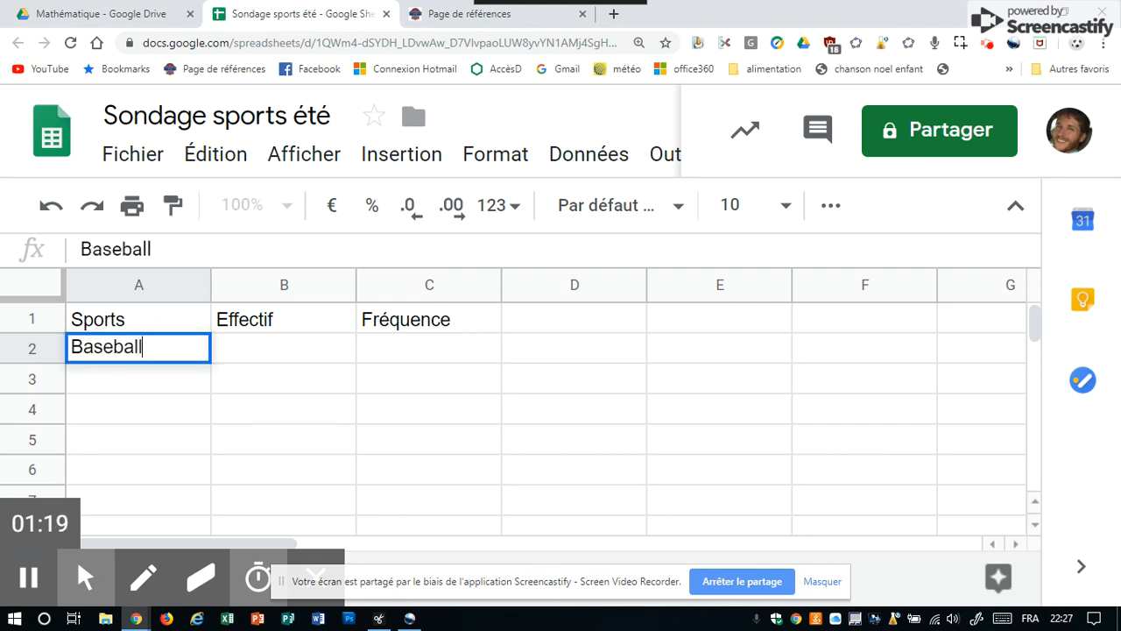
{"action": "key", "text": "Return"}
{"action": "type", "text": "U"}
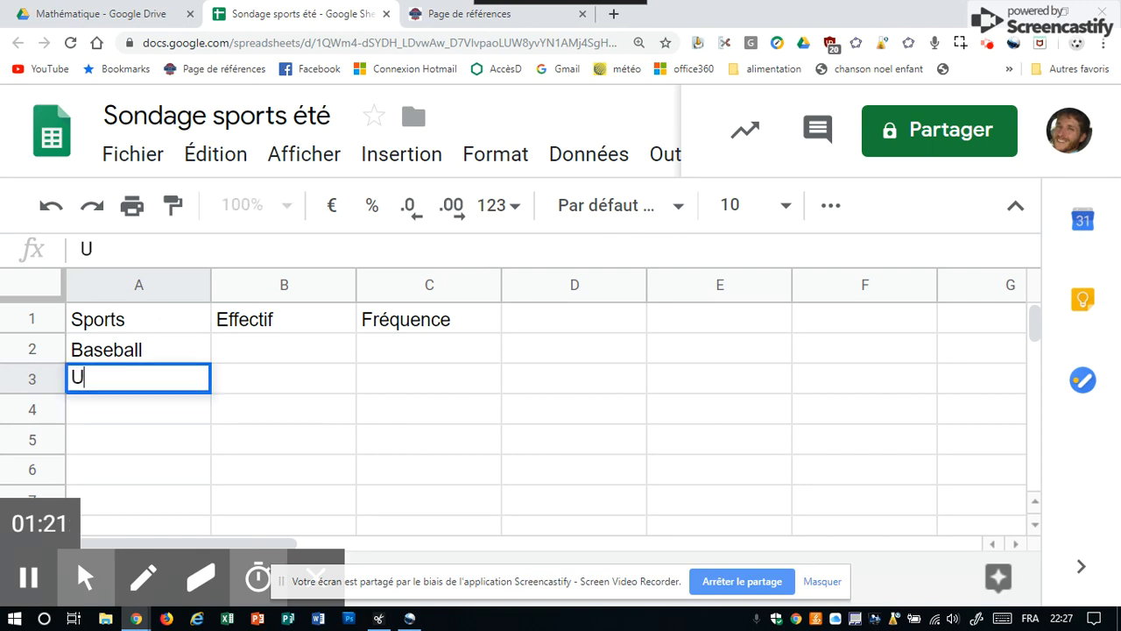
{"action": "type", "text": "ltima"}
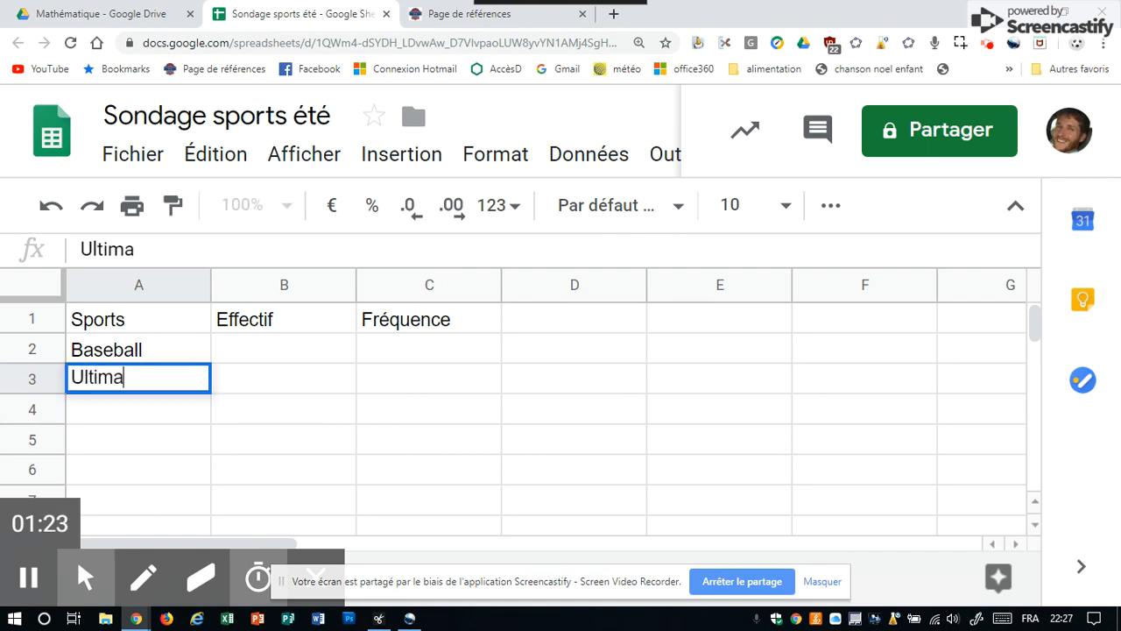
{"action": "type", "text": "te"}
{"action": "key", "text": "Return"}
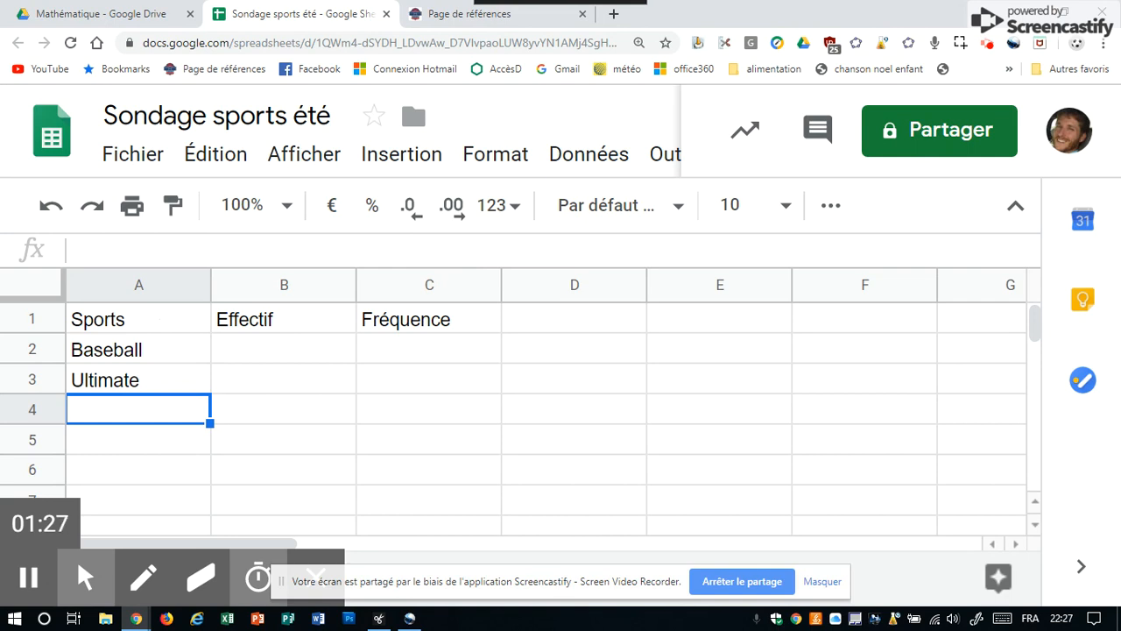
{"action": "type", "text": "Golf"}
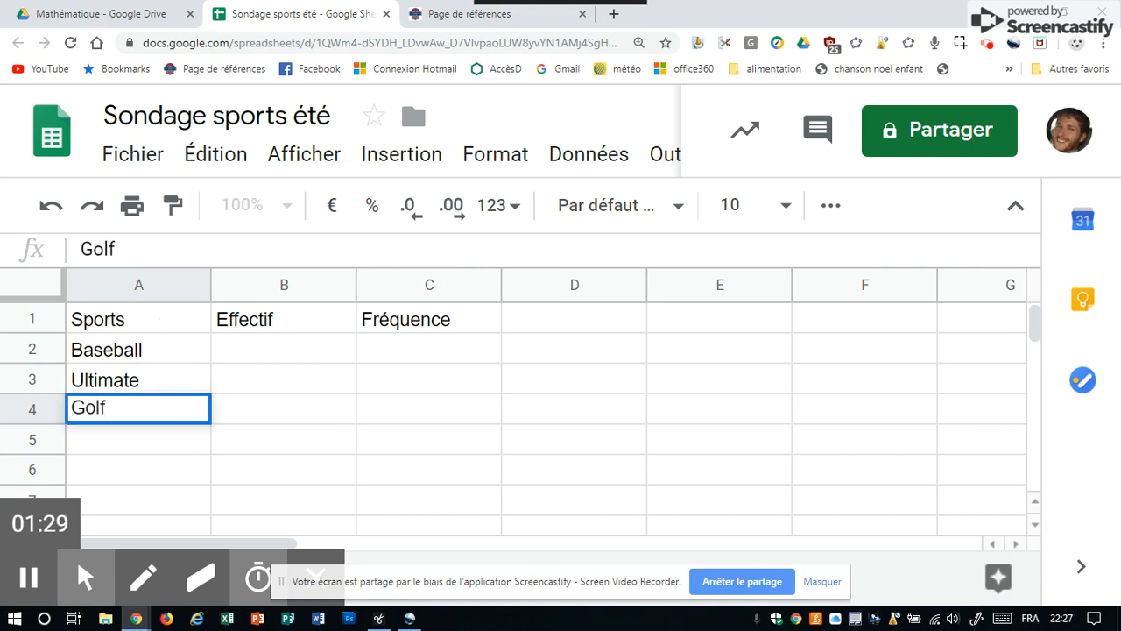
{"action": "key", "text": "Return"}
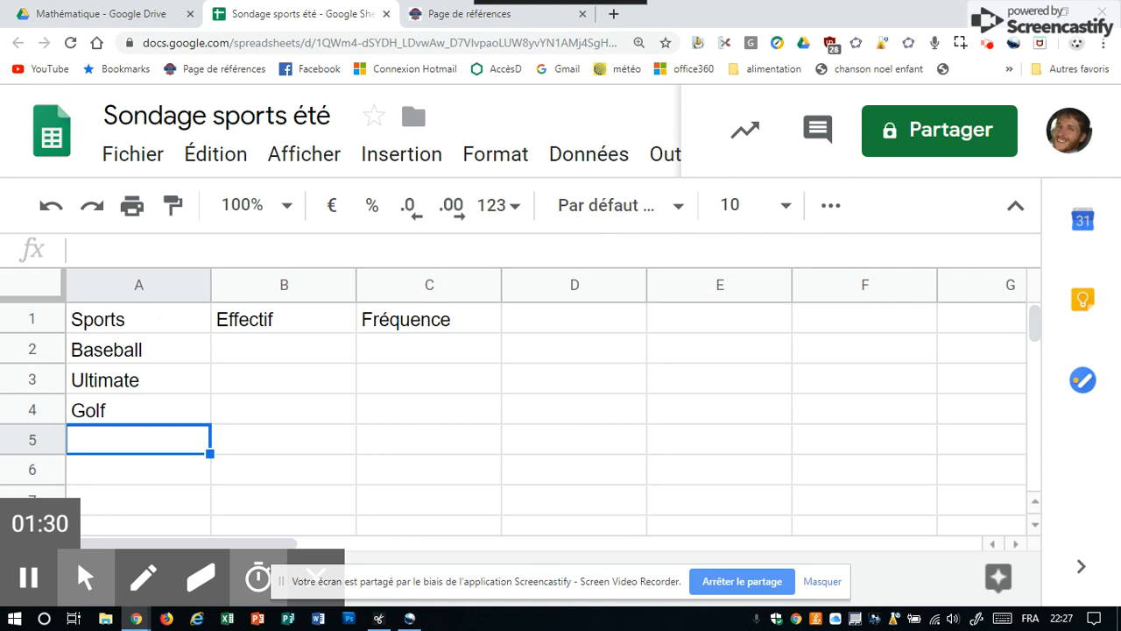
{"action": "type", "text": "Total"}
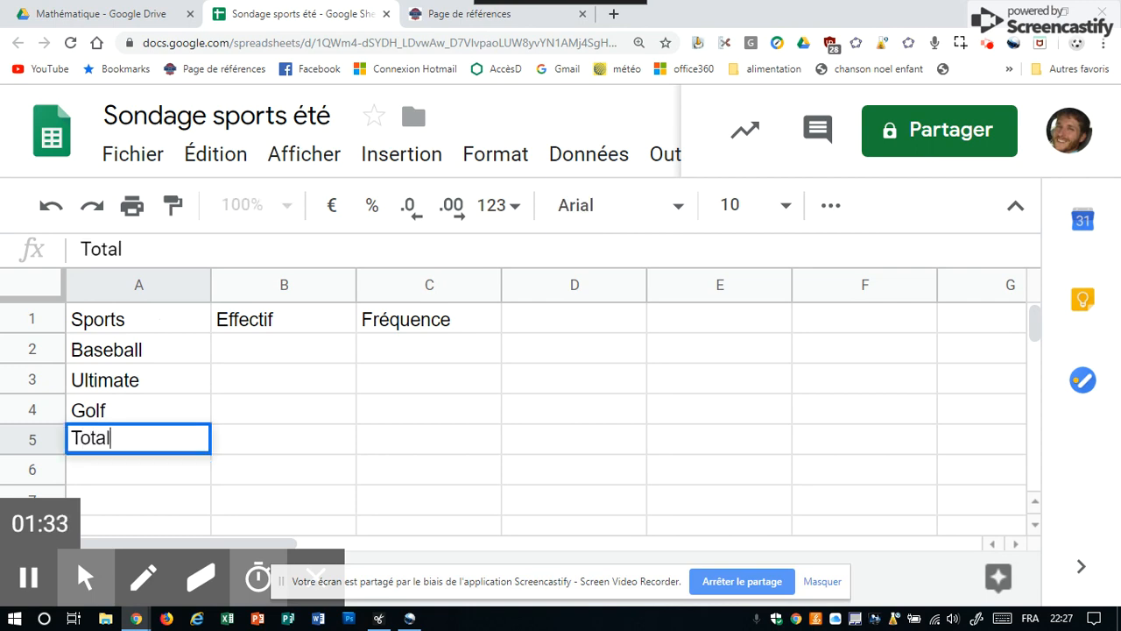
{"action": "key", "text": "Tab"}
Step: Fill the Effectif column with 24 for Baseball, 16 for Ultimate, 10 for Golf and 50 for Total
{"action": "key", "text": "Up"}
{"action": "key", "text": "Up"}
{"action": "key", "text": "Up"}
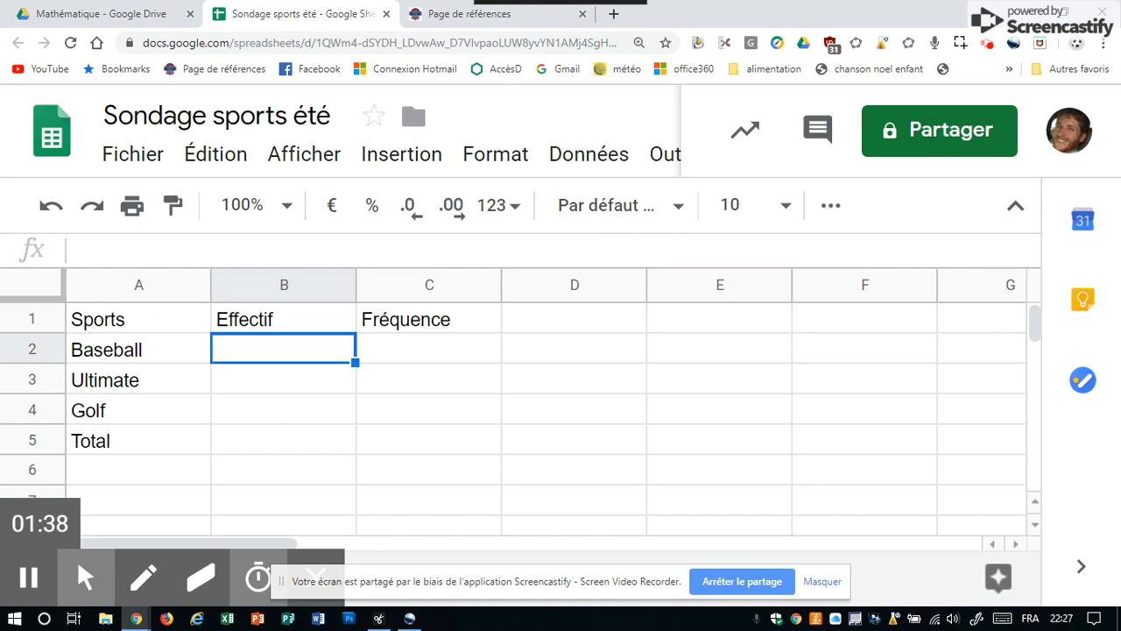
{"action": "type", "text": "24"}
{"action": "key", "text": "Return"}
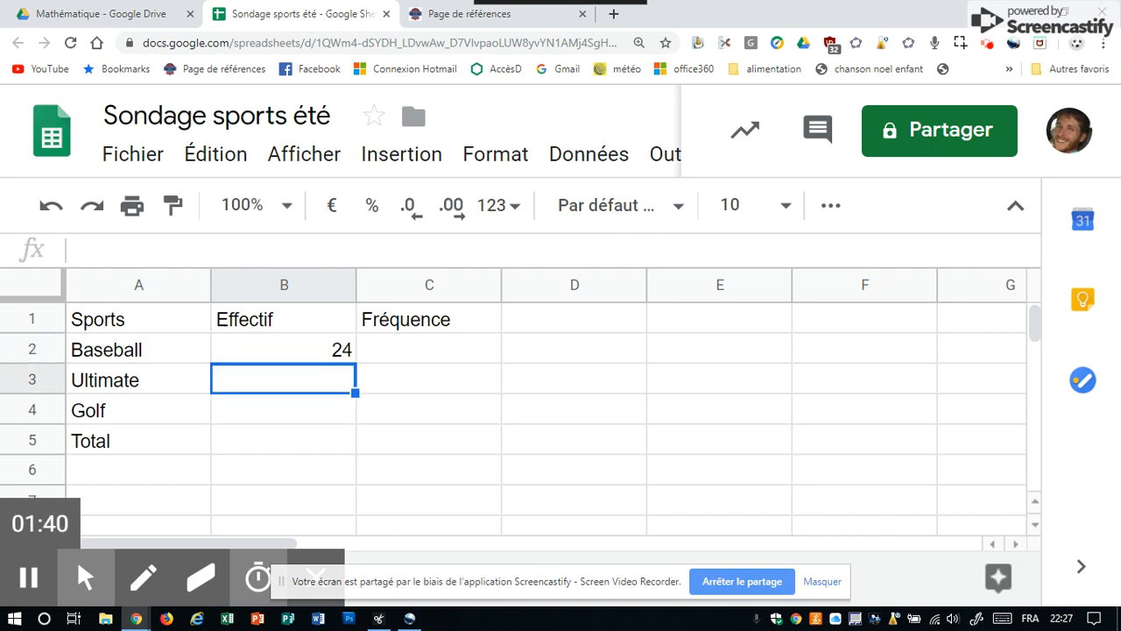
{"action": "type", "text": "16"}
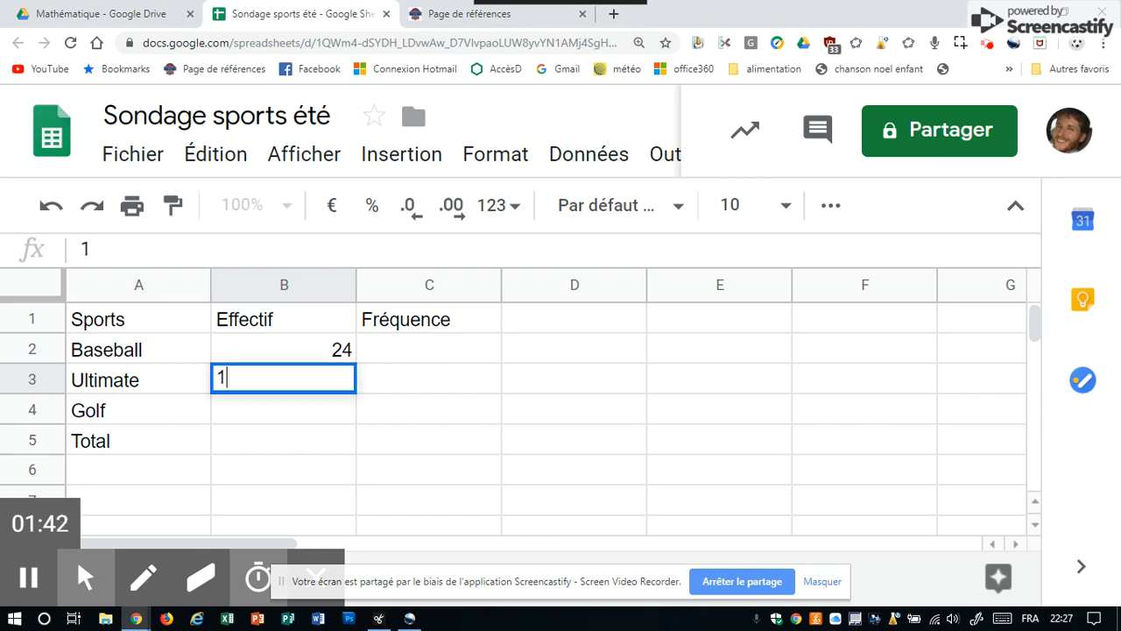
{"action": "key", "text": "Return"}
{"action": "type", "text": "10"}
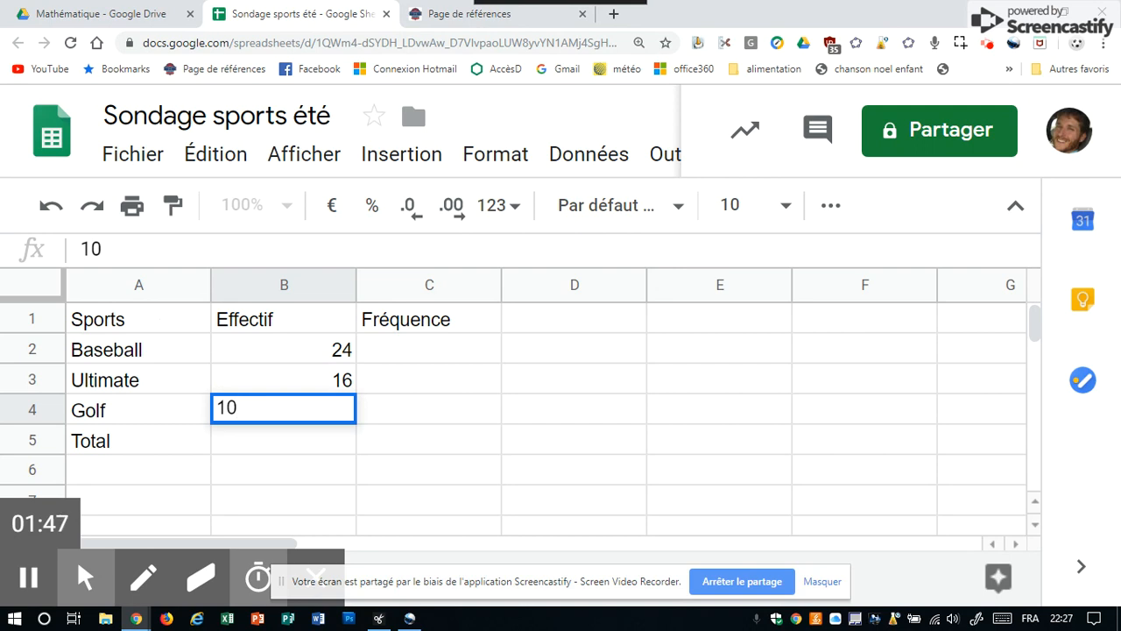
{"action": "key", "text": "Return"}
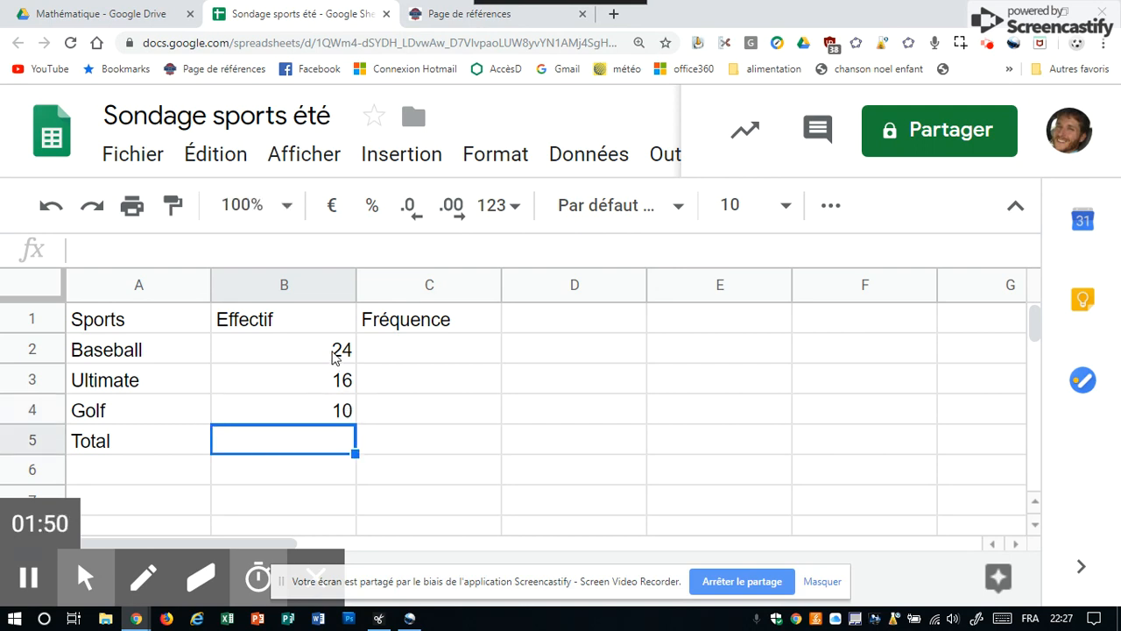
{"action": "type", "text": "50"}
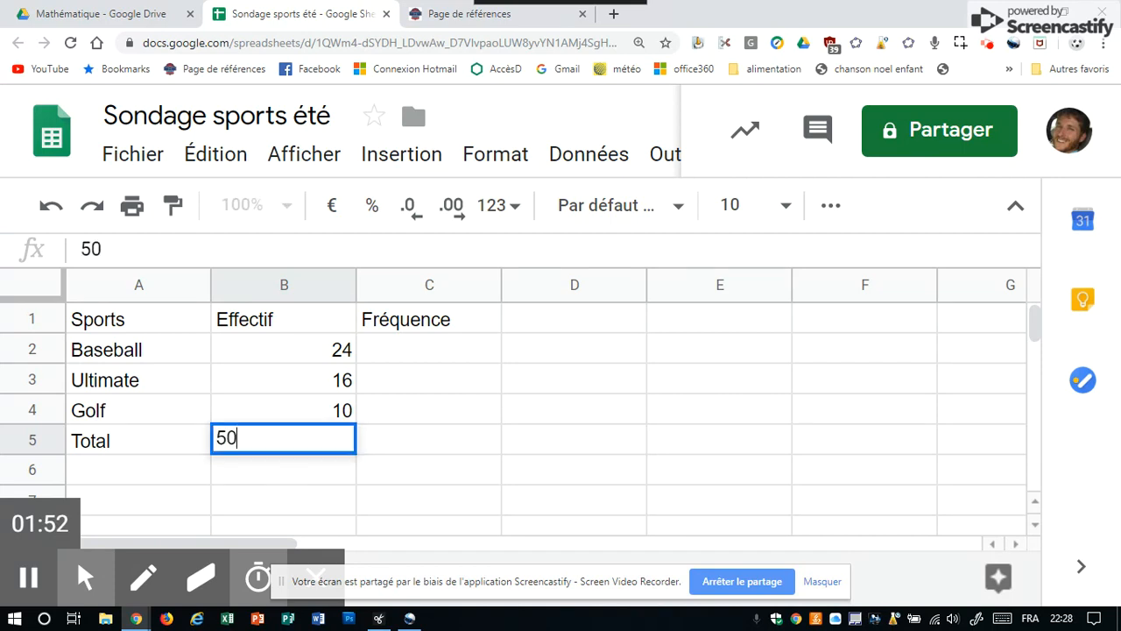
Step: Fill the Fréquence column with 48 % for Baseball, 32% for Ultimate, 20% for Golf and 100% for Total
{"action": "left_click", "coordinate": [405, 351]}
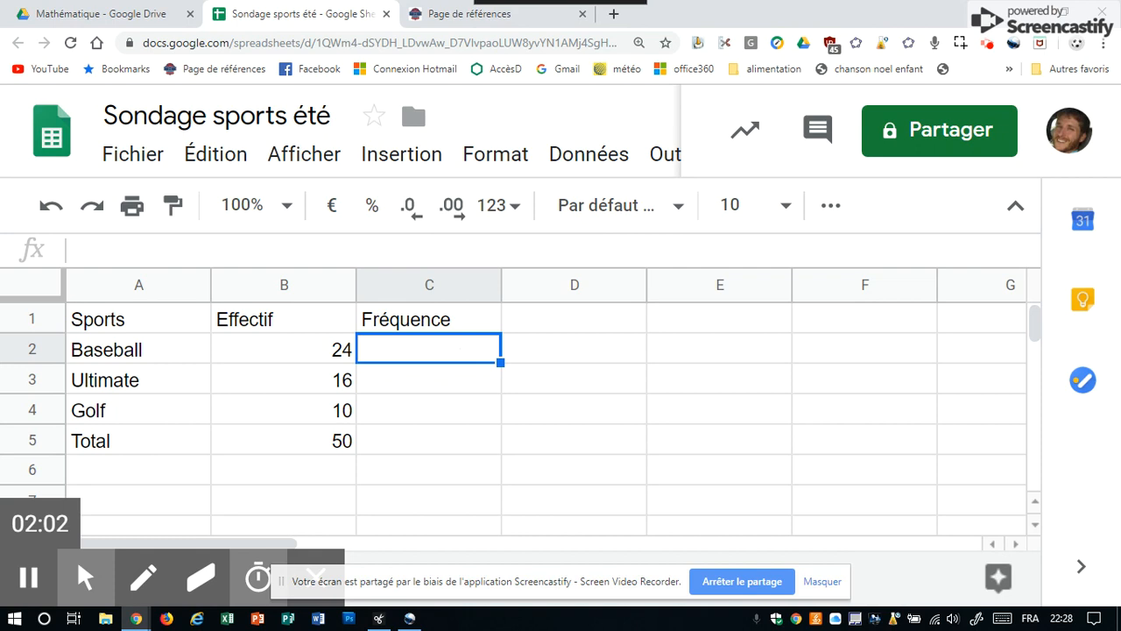
{"action": "type", "text": "48 %"}
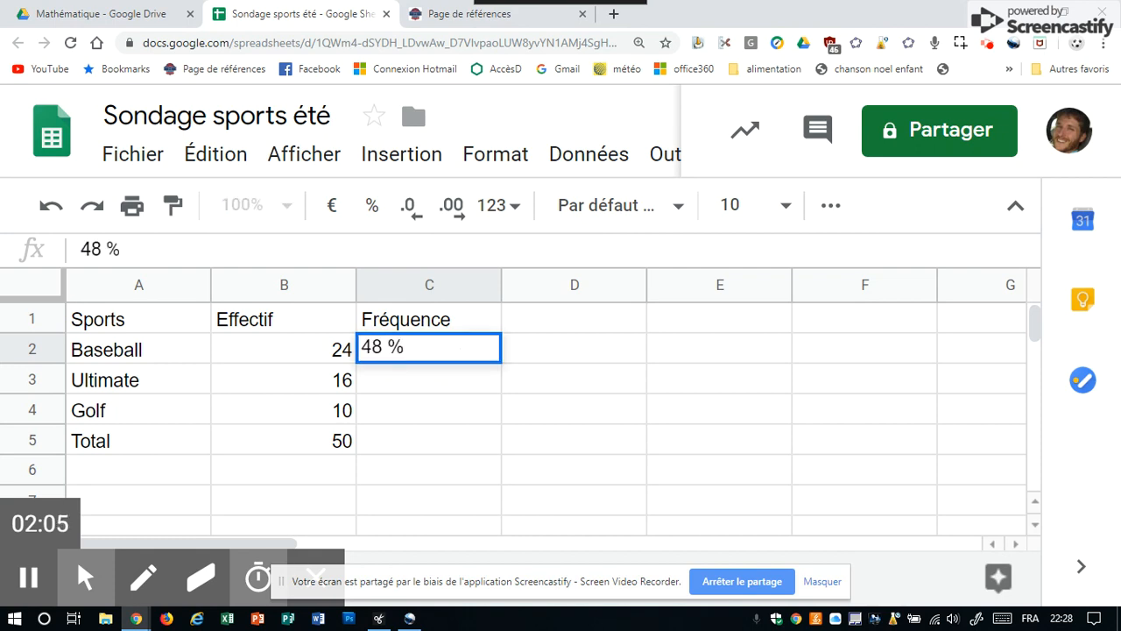
{"action": "key", "text": "Return"}
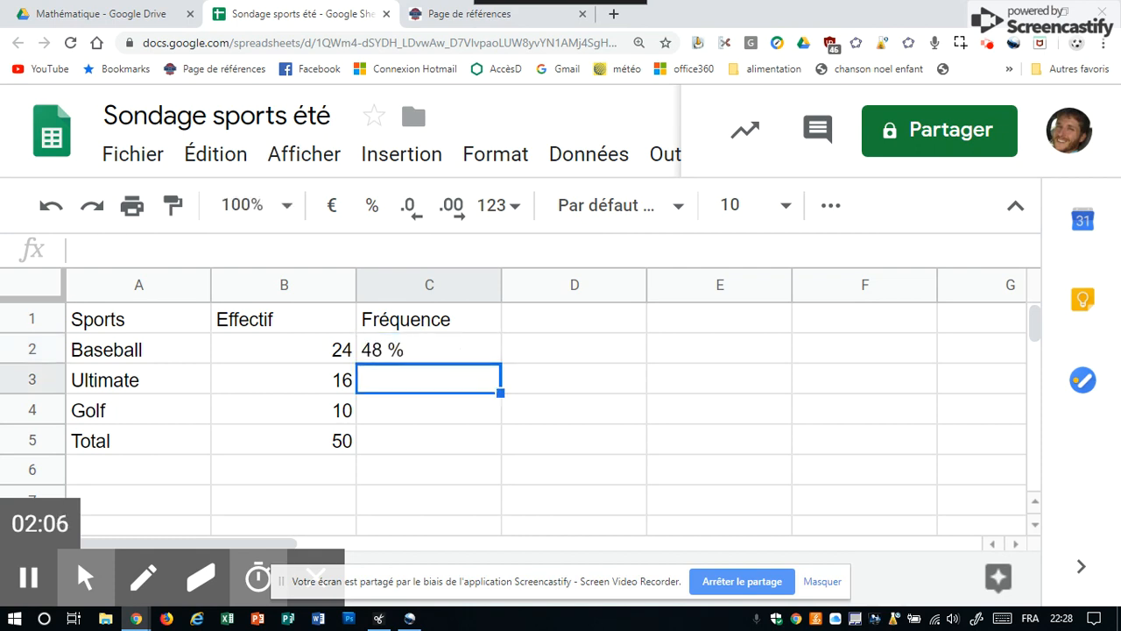
{"action": "type", "text": "32%"}
{"action": "key", "text": "Return"}
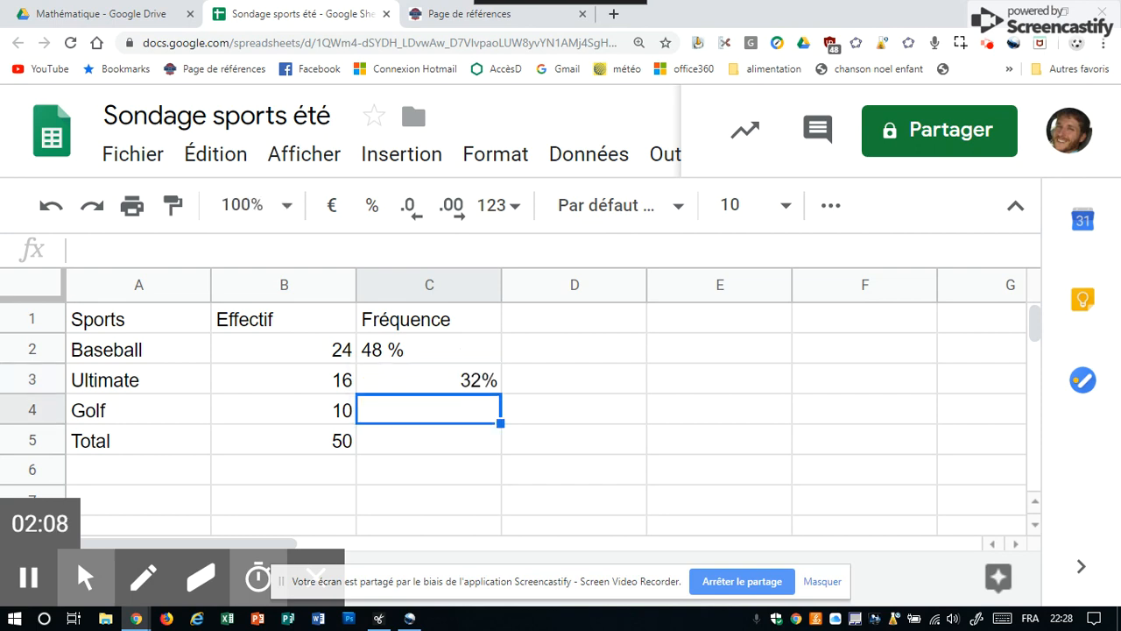
{"action": "type", "text": "20%"}
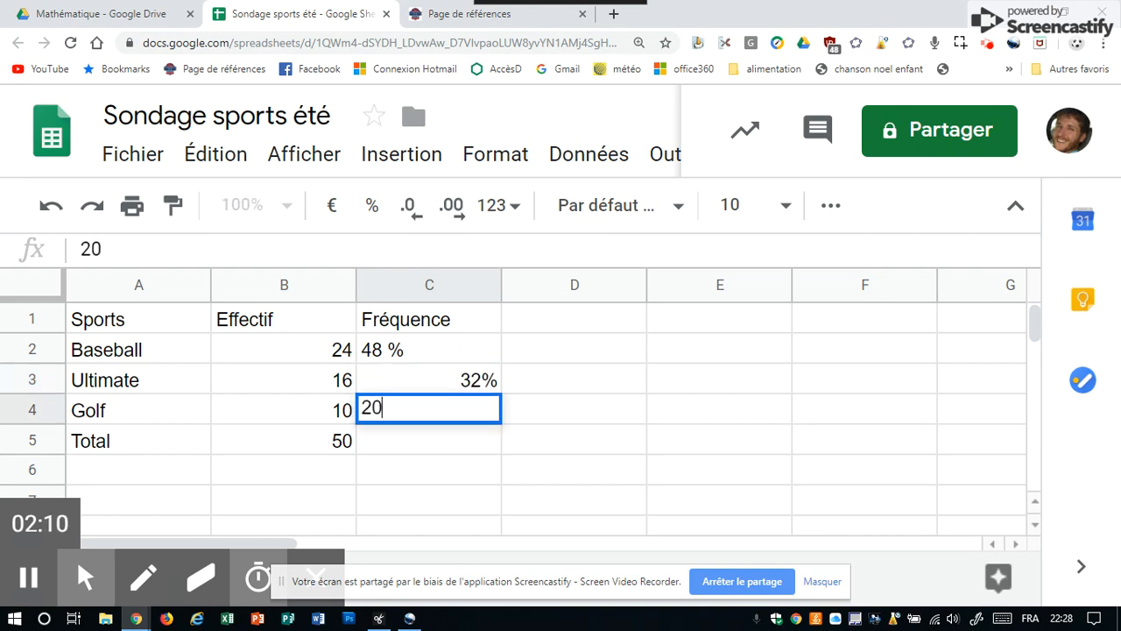
{"action": "key", "text": "Return"}
{"action": "type", "text": "100%"}
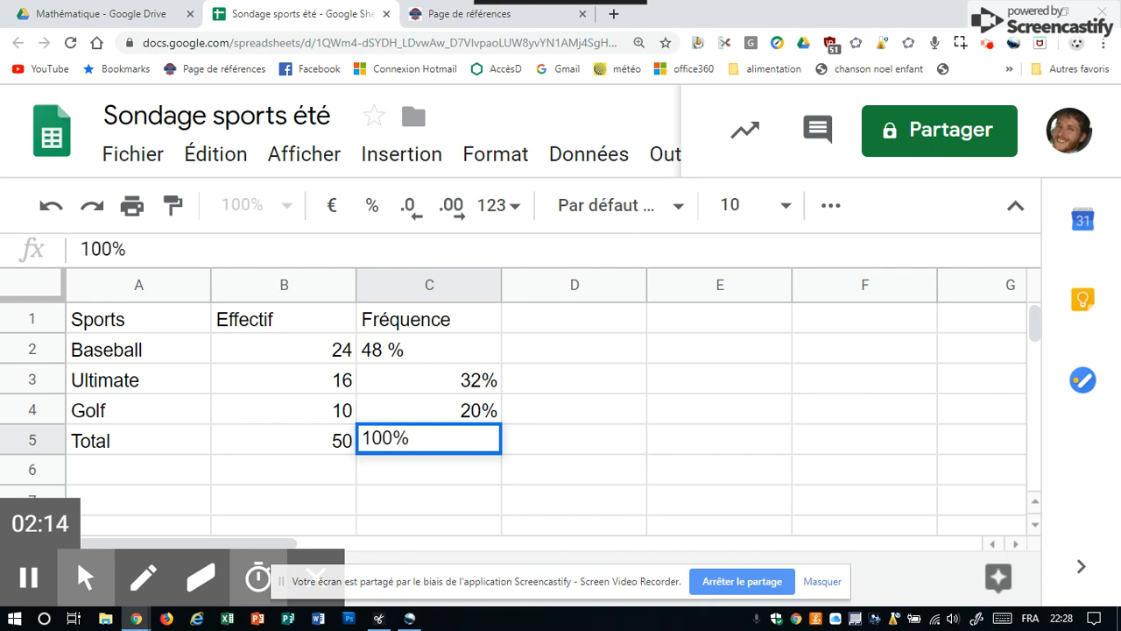
Step: Finish the Total frequency entry of 100% and re-enter the Baseball frequency in C2 as 48% without a space
{"action": "key", "text": "Return"}
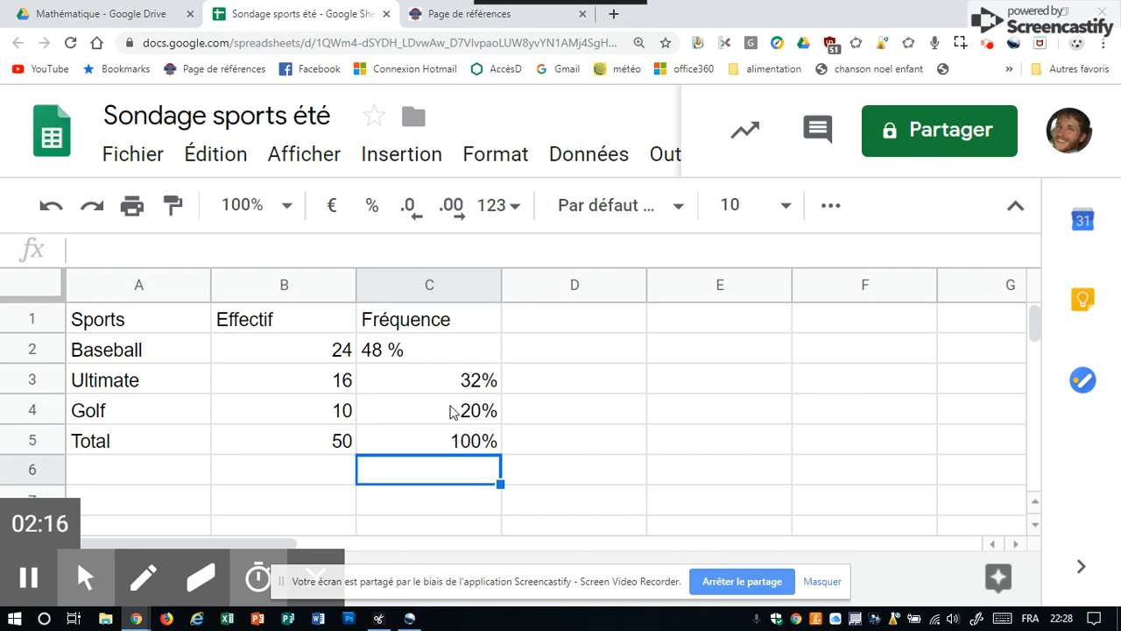
{"action": "left_click", "coordinate": [424, 352]}
{"action": "type", "text": "48%"}
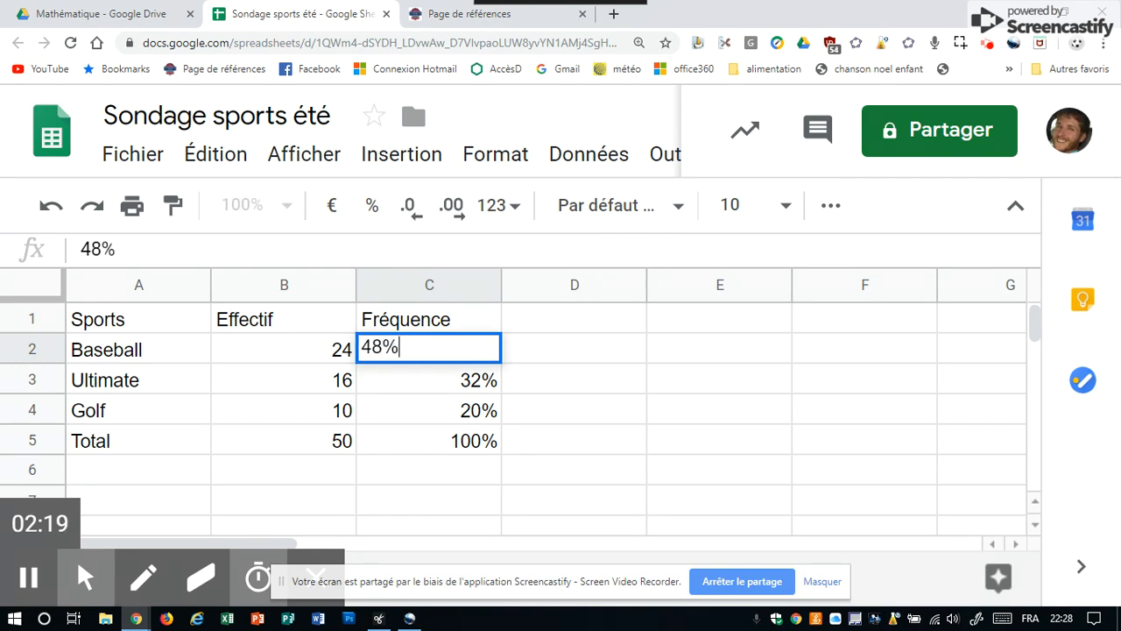
{"action": "key", "text": "Return"}
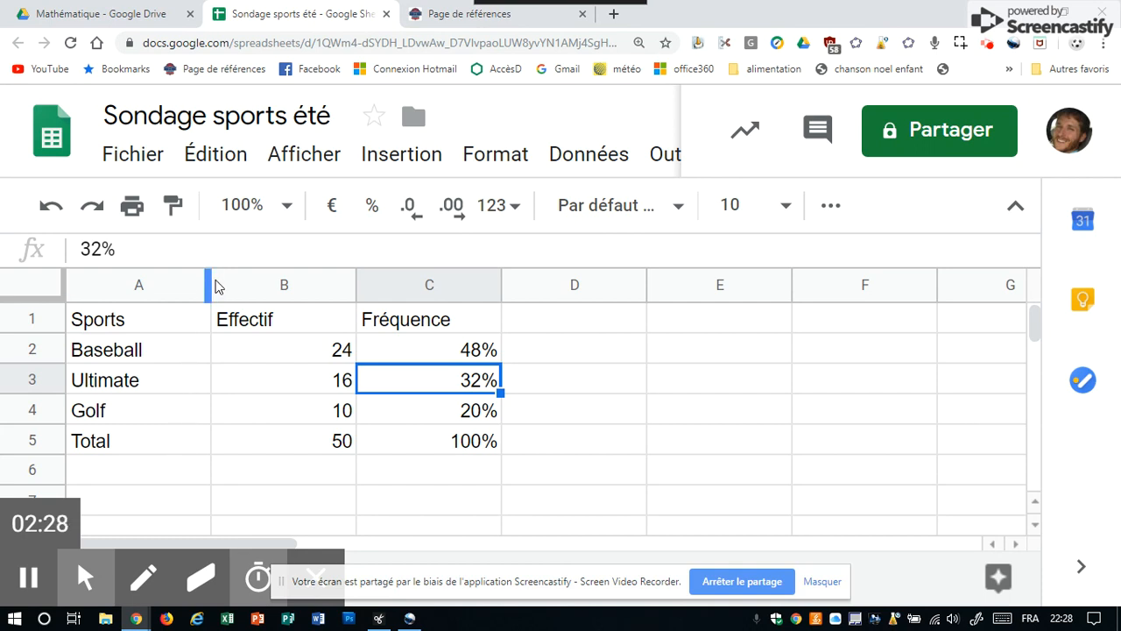
Step: Narrow columns A, B and C so that each fits closely around its content
{"action": "left_click_drag", "start_coordinate": [208, 285], "coordinate": [161, 282]}
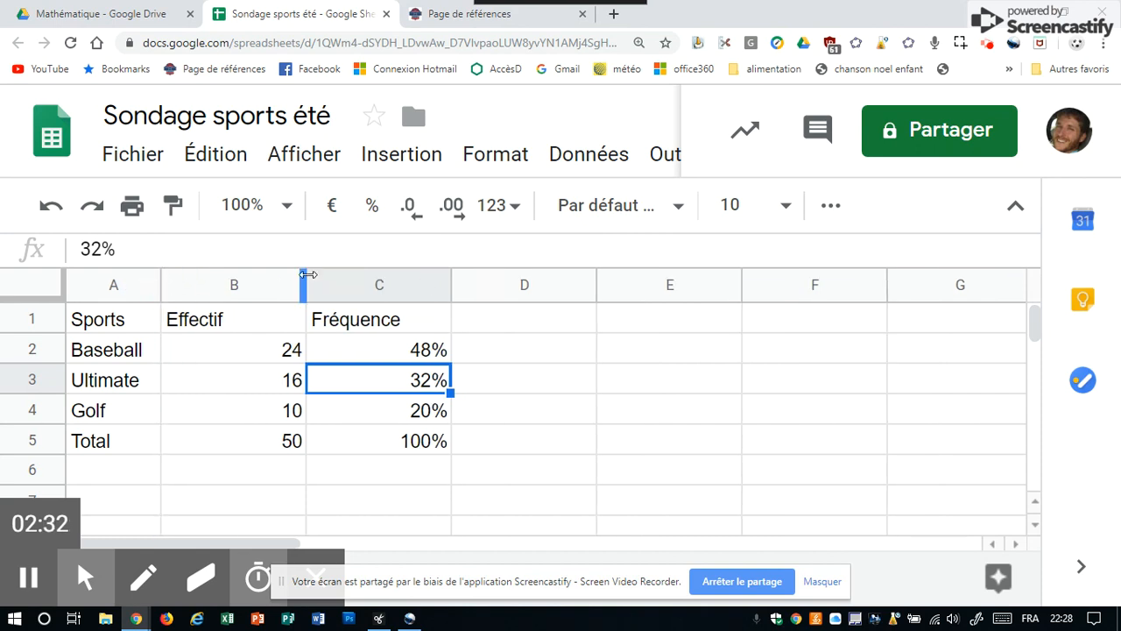
{"action": "left_click_drag", "start_coordinate": [307, 280], "coordinate": [236, 290]}
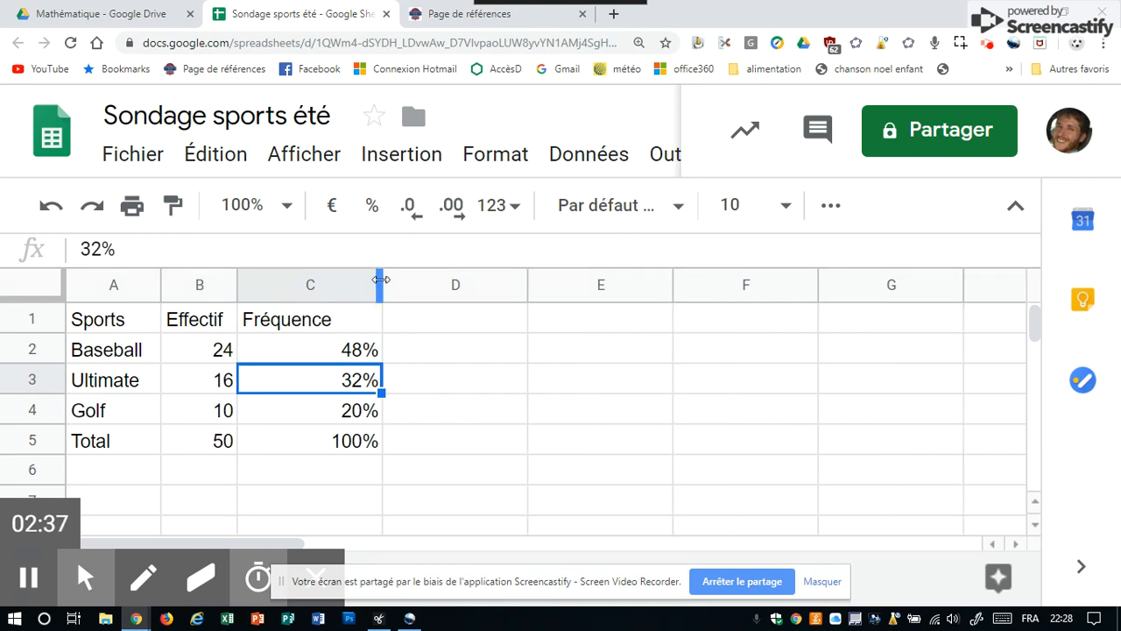
{"action": "left_click_drag", "start_coordinate": [379, 276], "coordinate": [341, 290]}
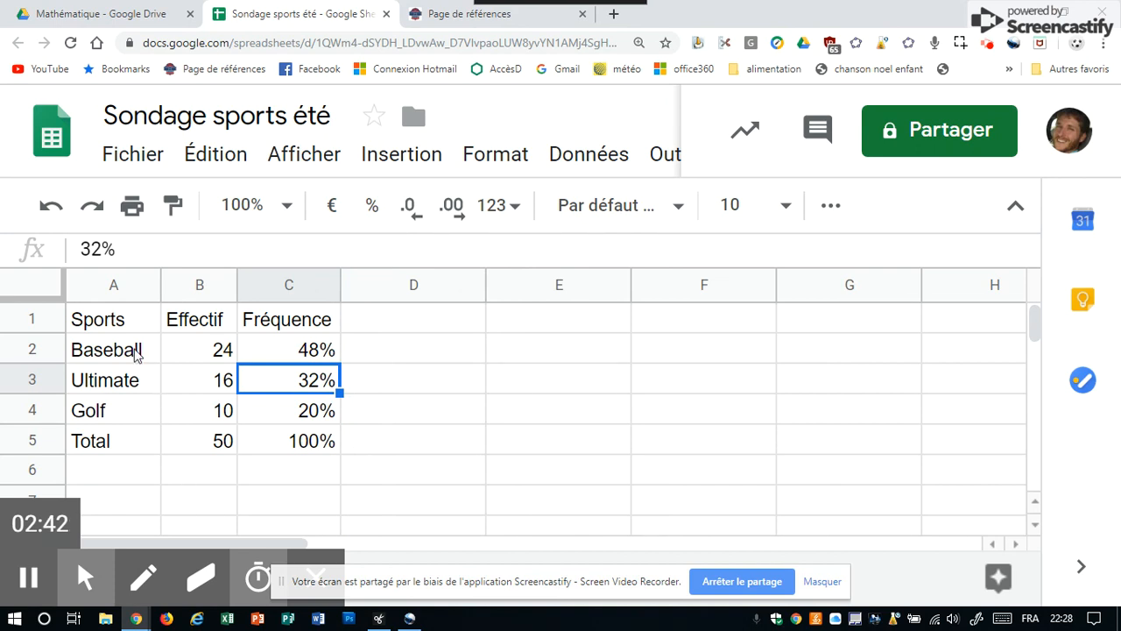
Step: Apply black borders around and between all cells of the table in A1 to C5
{"action": "left_click_drag", "start_coordinate": [132, 321], "coordinate": [284, 427]}
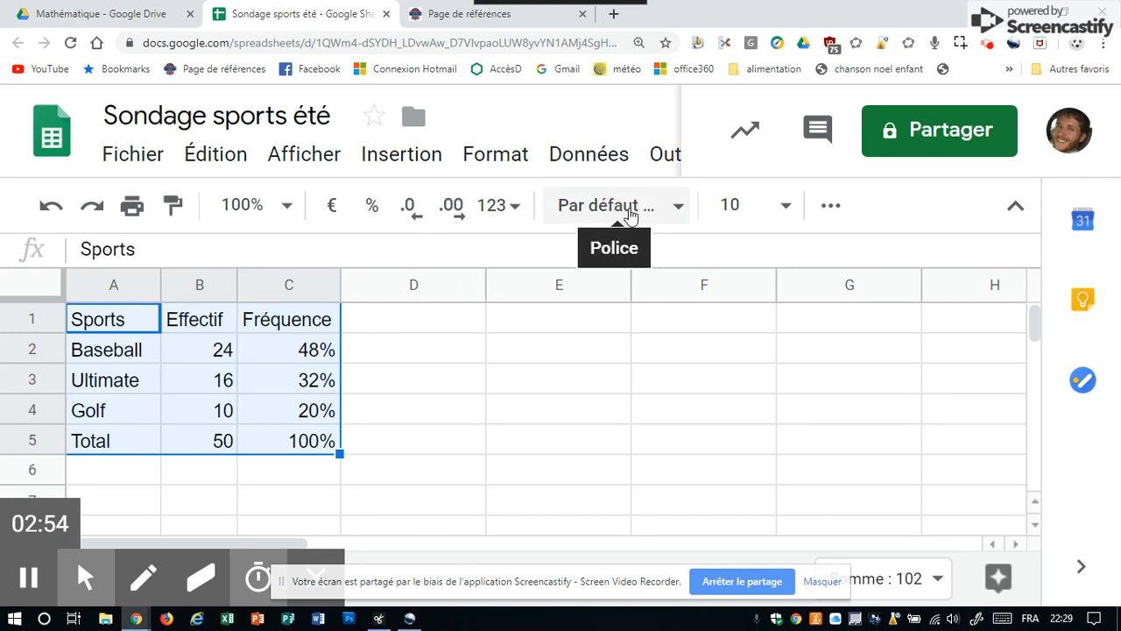
{"action": "left_click", "coordinate": [829, 209]}
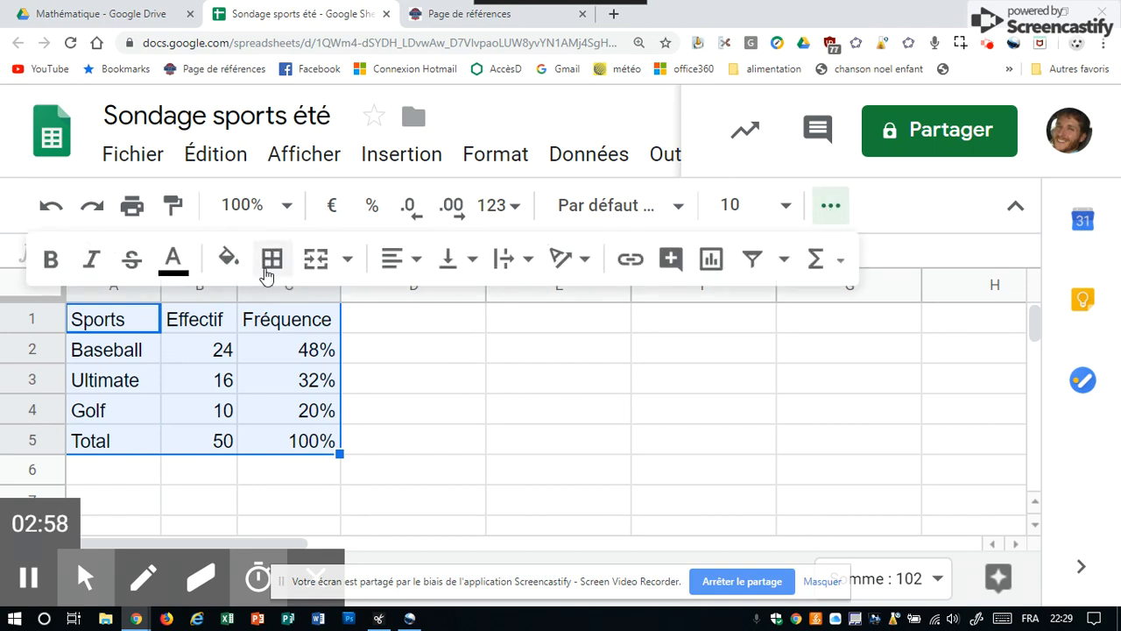
{"action": "left_click", "coordinate": [272, 259]}
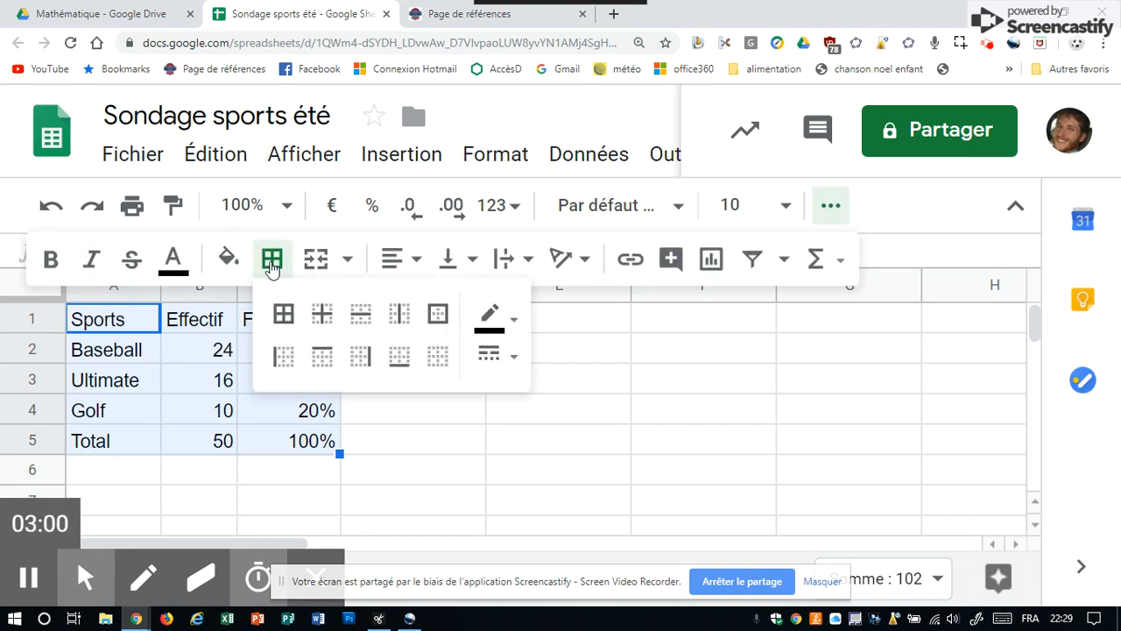
{"action": "left_click", "coordinate": [282, 316]}
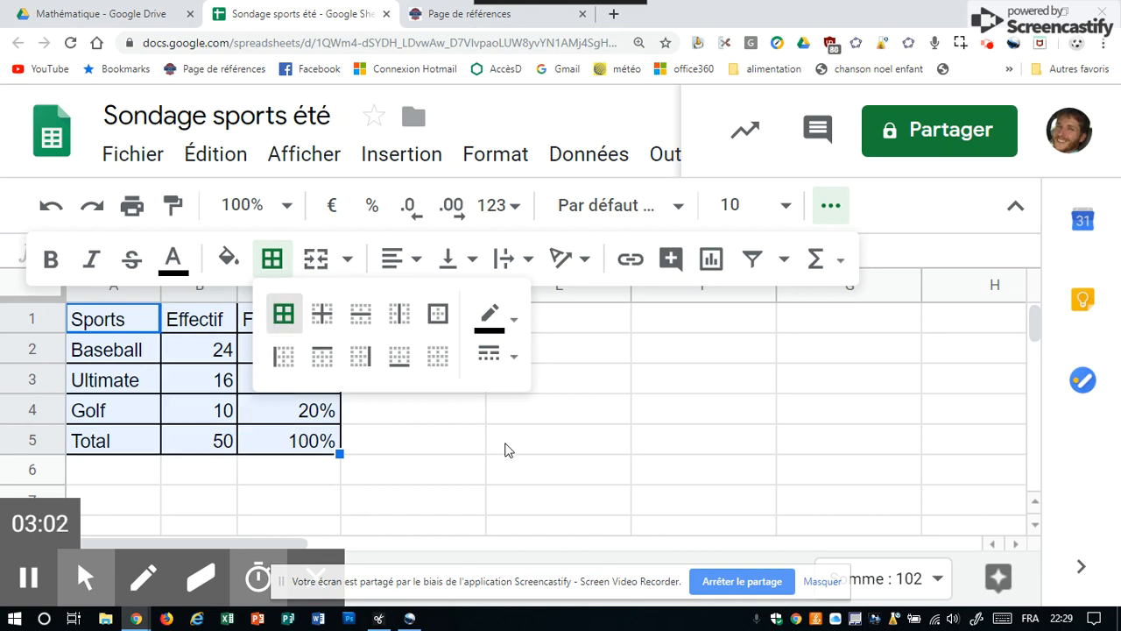
{"action": "left_click", "coordinate": [508, 448]}
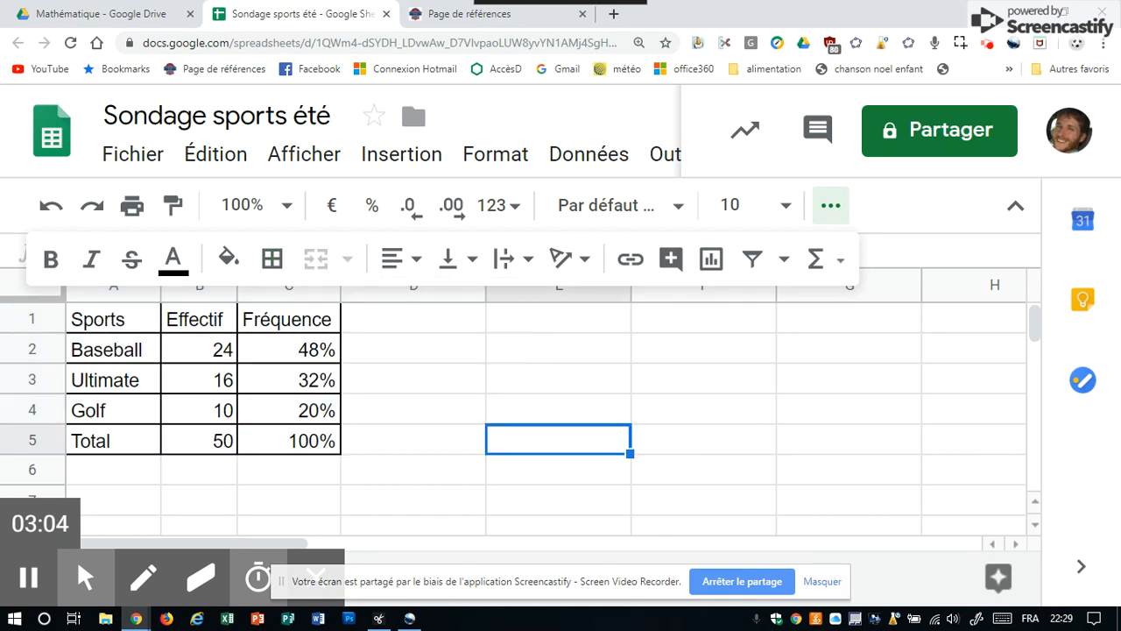
Step: Center the counts and percentages in cells B2 to C5 horizontally
{"action": "left_click_drag", "start_coordinate": [211, 350], "coordinate": [283, 447]}
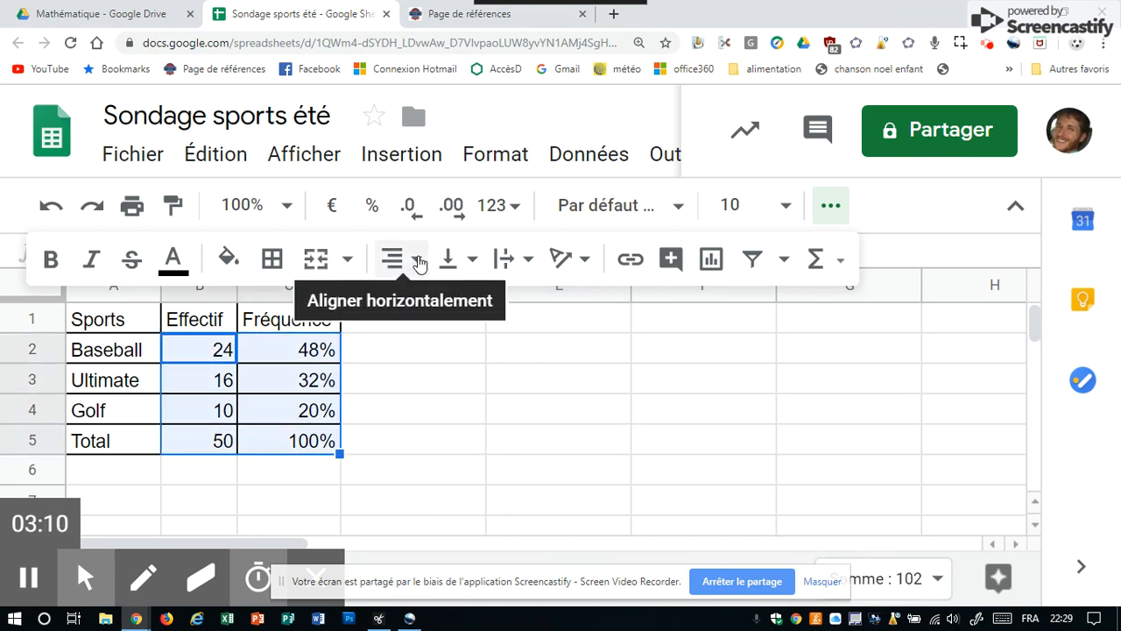
{"action": "left_click", "coordinate": [407, 260]}
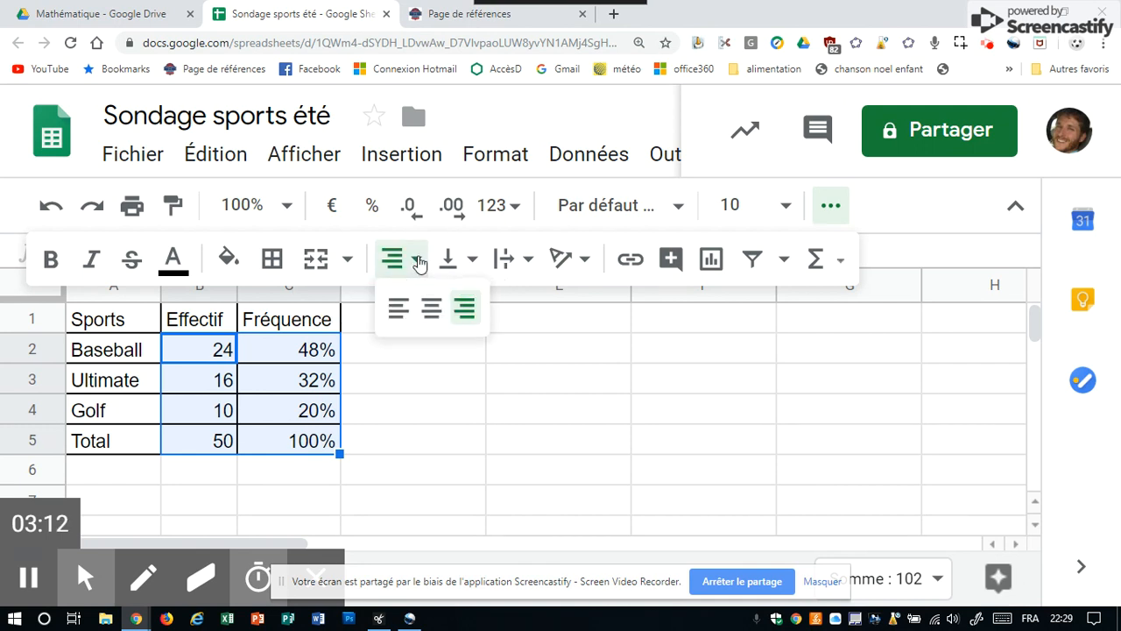
{"action": "left_click", "coordinate": [432, 309]}
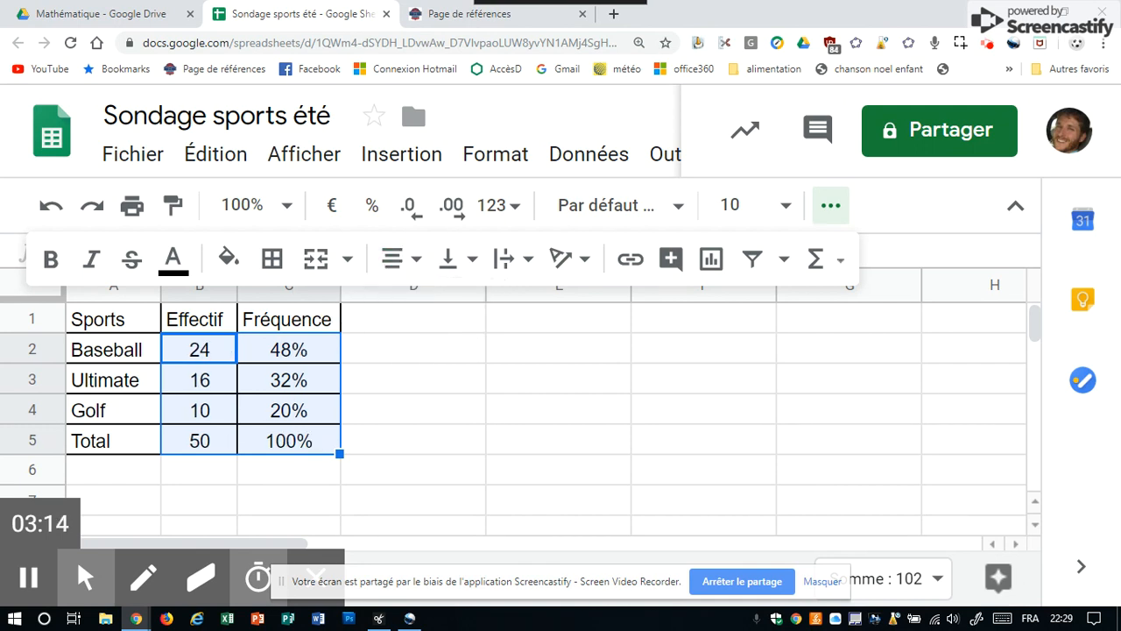
{"action": "left_click", "coordinate": [415, 379]}
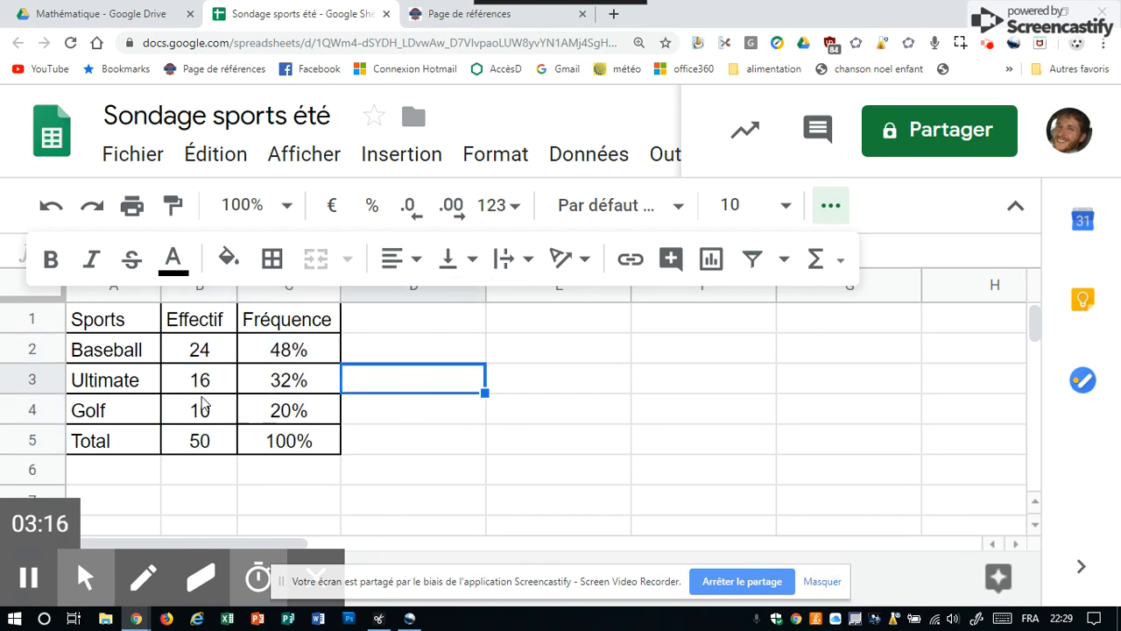
Step: Make the header row A1 to C1 bold and fill it with light yellow
{"action": "left_click_drag", "start_coordinate": [117, 324], "coordinate": [280, 304]}
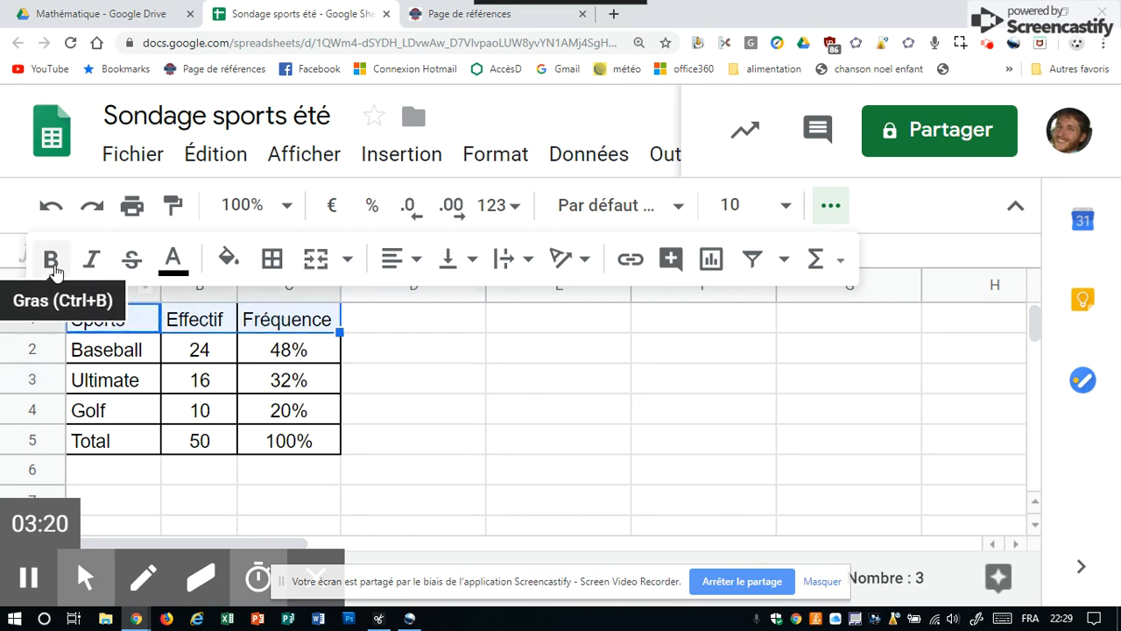
{"action": "left_click", "coordinate": [51, 260]}
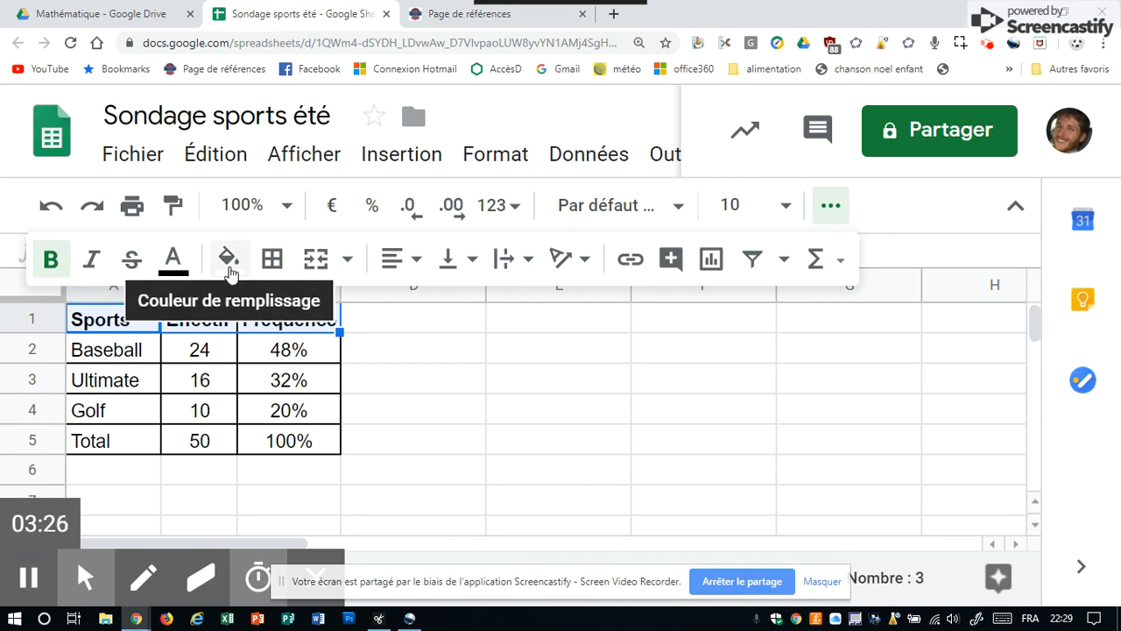
{"action": "left_click", "coordinate": [228, 259]}
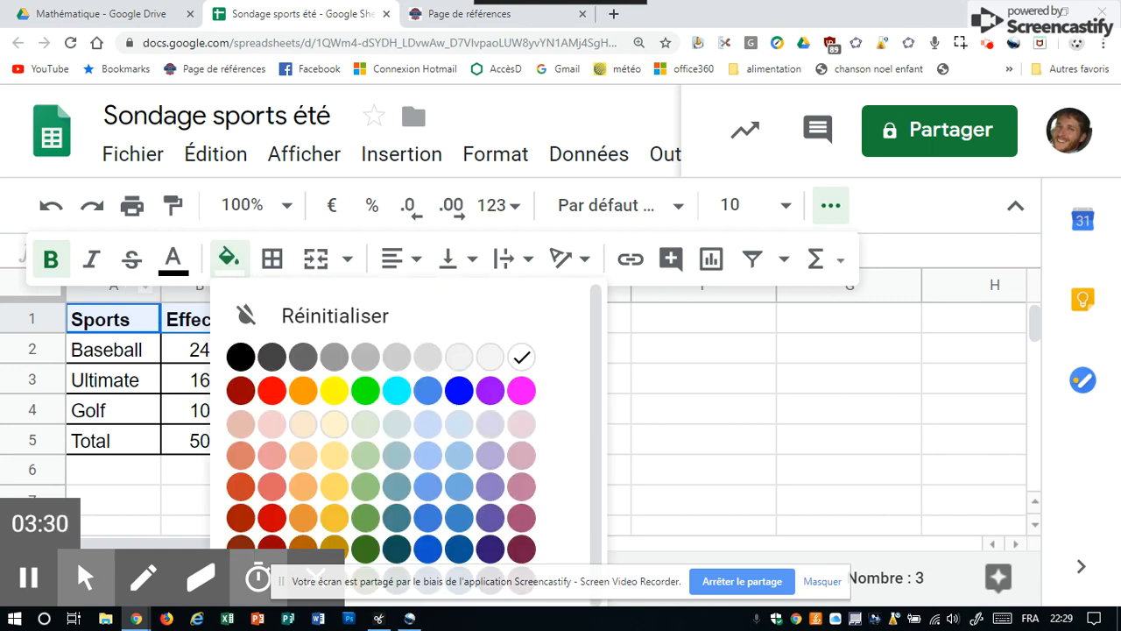
{"action": "left_click", "coordinate": [334, 454]}
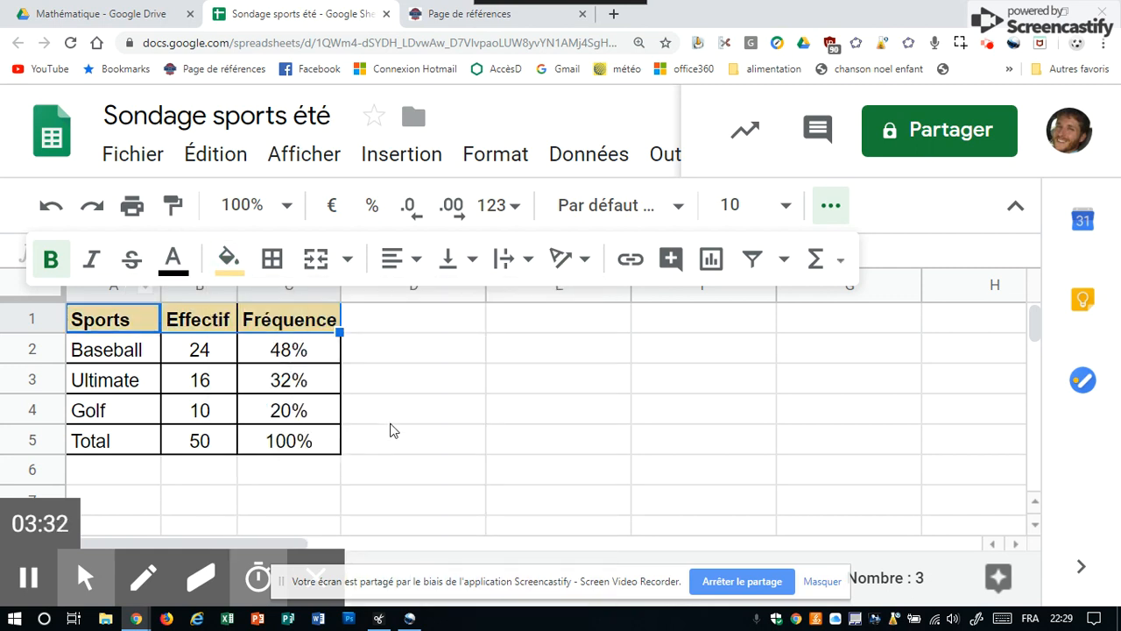
{"action": "left_click", "coordinate": [473, 391]}
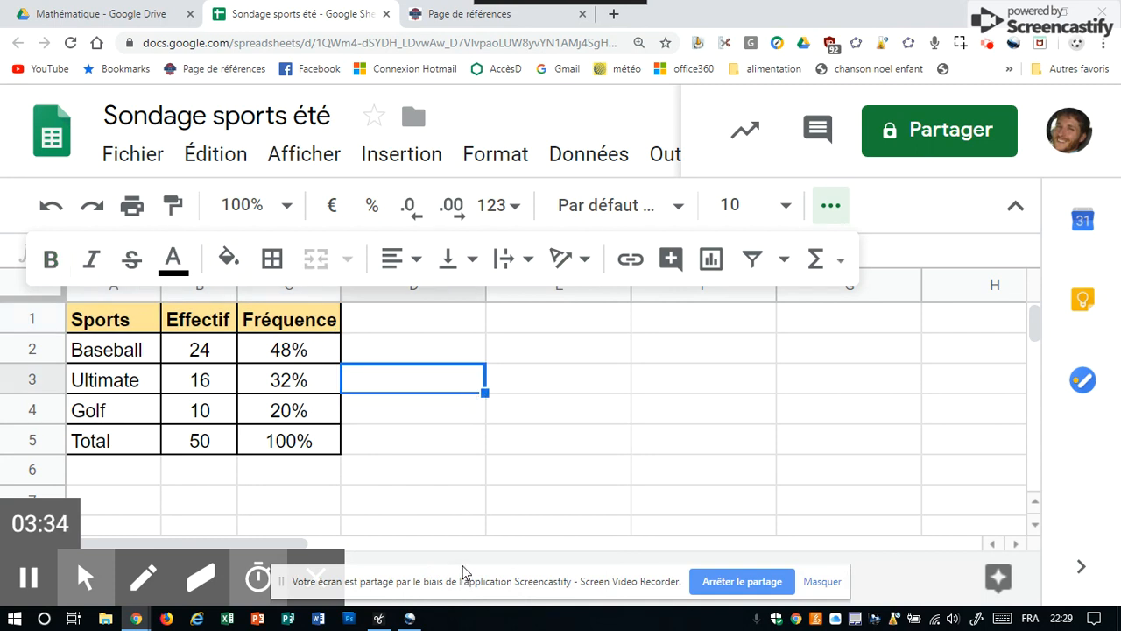